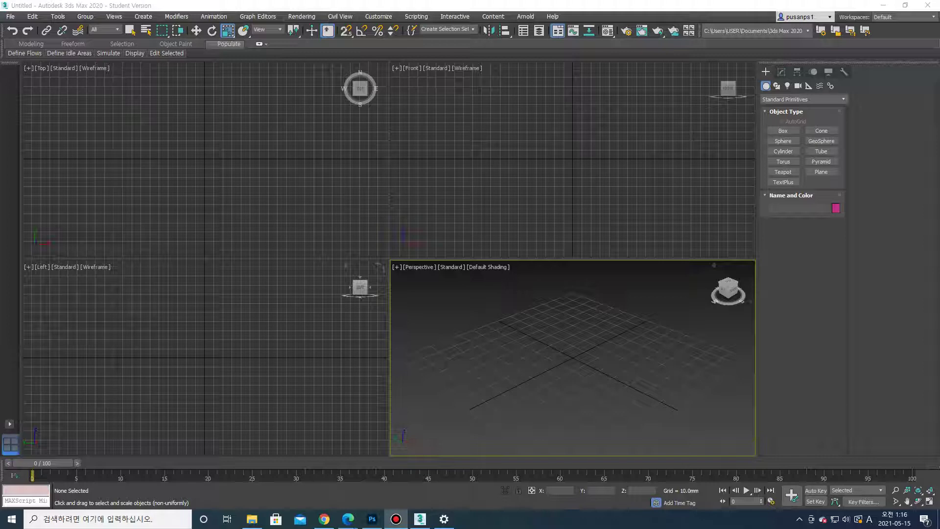
Draw Box001, a roughly 88 mm cube for the house body, then a wider Box002 for the roof.
click(784, 130)
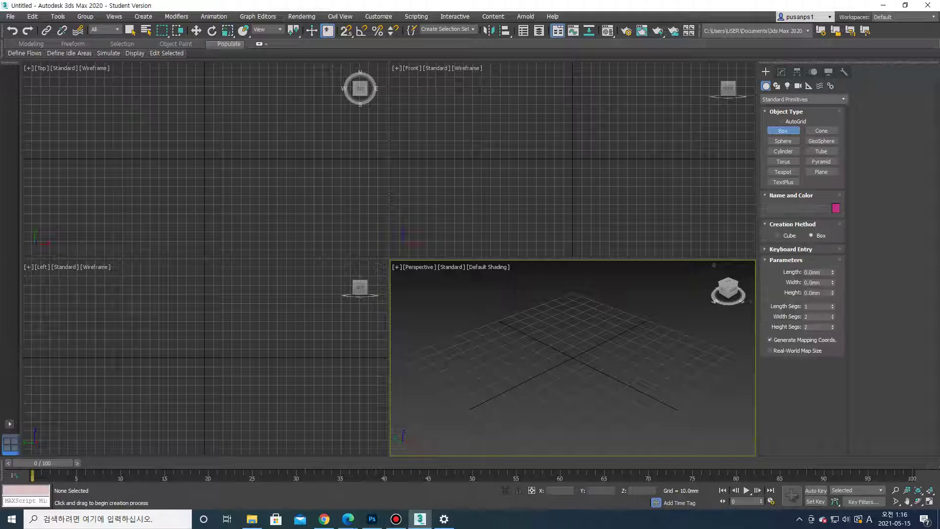
drag(462, 363, 691, 358)
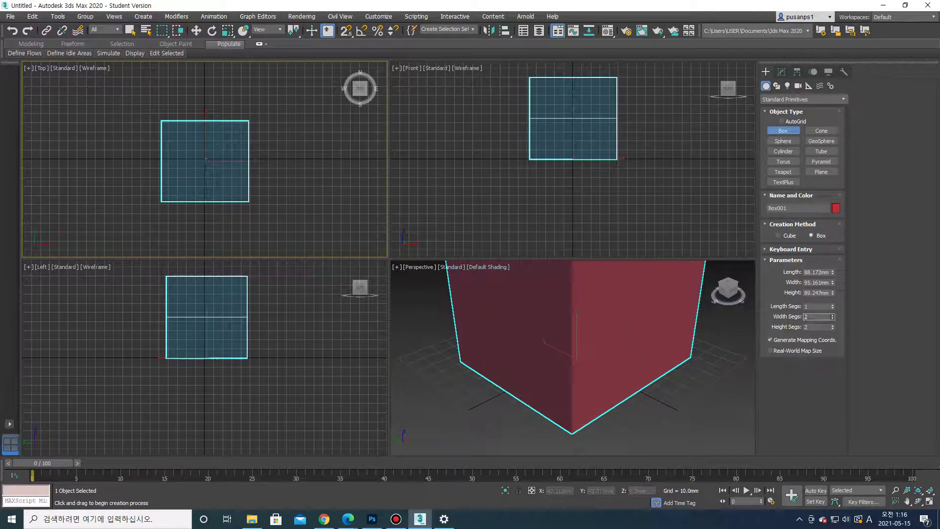
scroll(573, 358, down, 5)
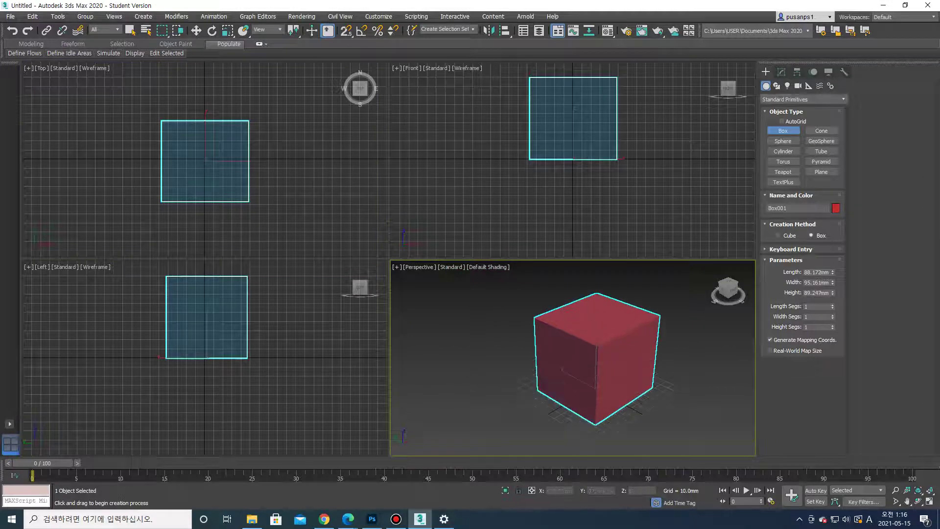
middle_drag(573, 118, 565, 213)
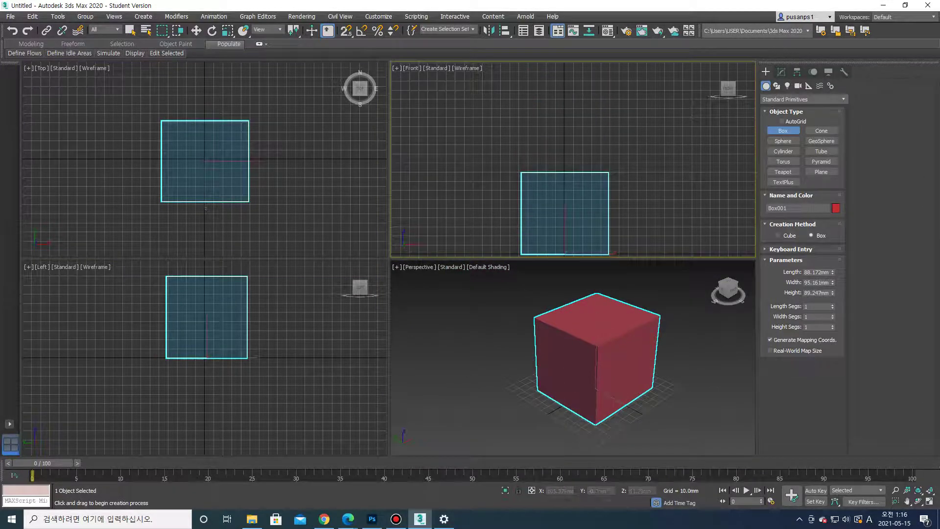
drag(152, 113, 254, 209)
Raise Box002 on top of Box001 and apply an FFD 2x2x2 modifier to it.
right_click(565, 231)
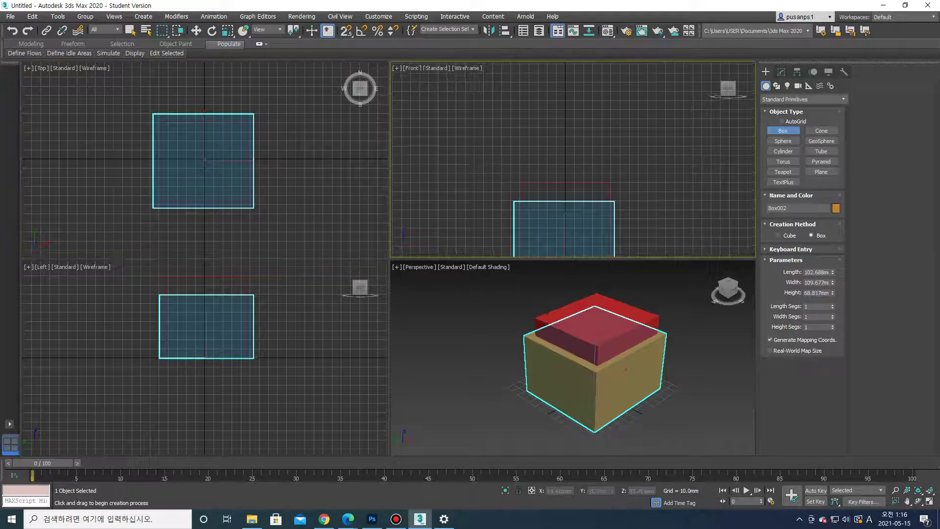
key(w)
drag(564, 230, 565, 148)
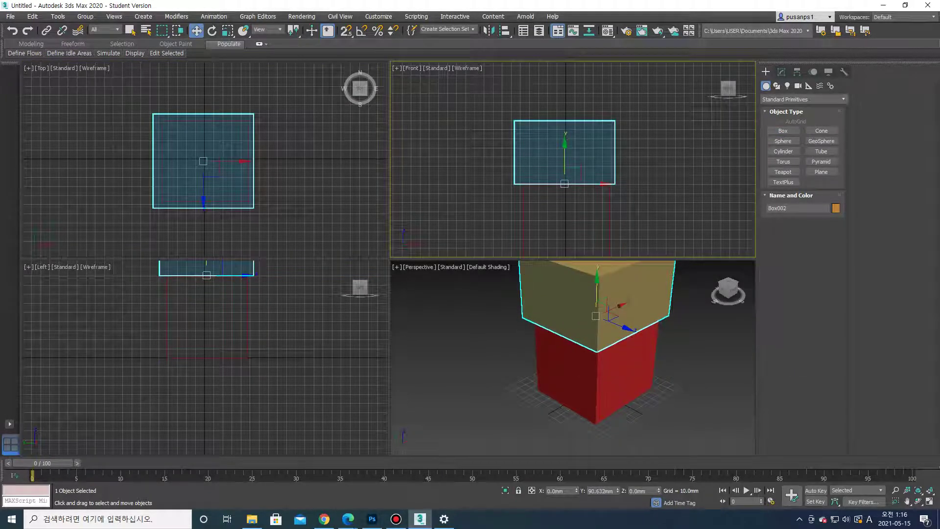
click(798, 72)
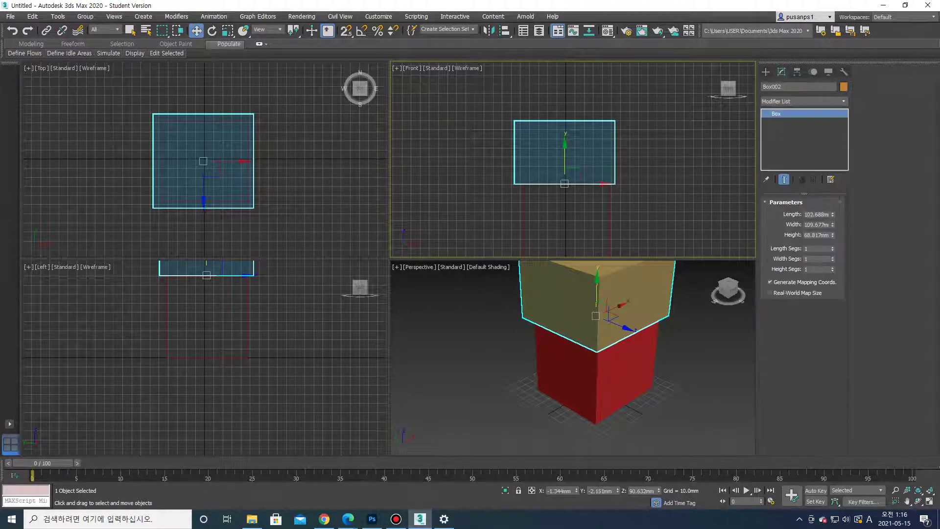
click(803, 101)
key(f)
key(f)
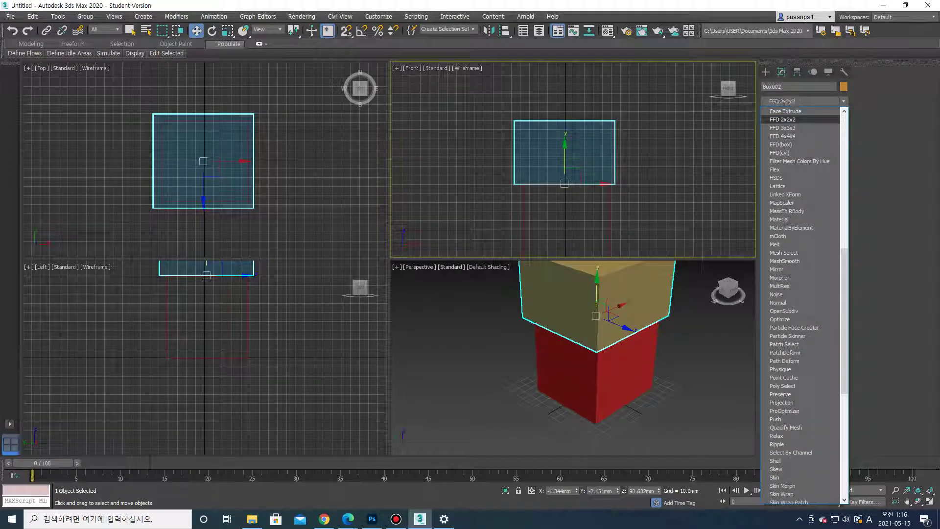
key(Return)
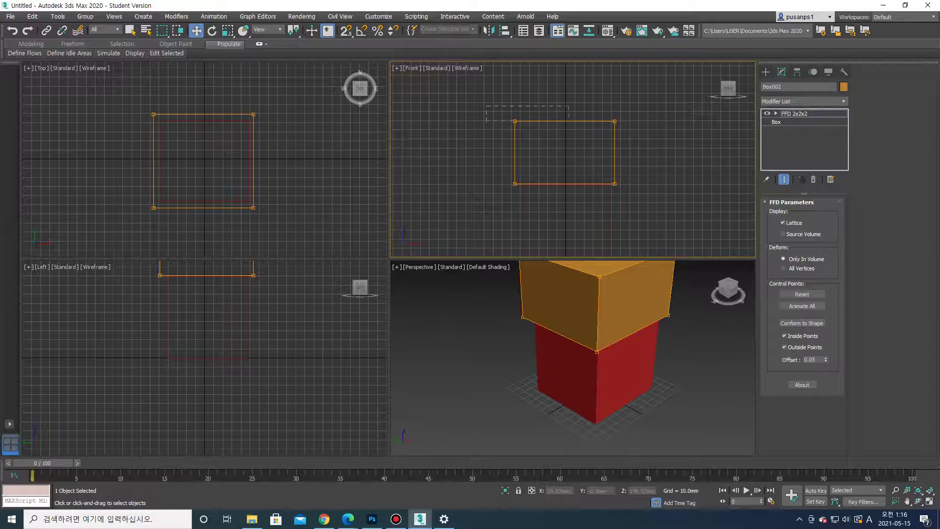
Scale the FFD's top control points inward along X into a peaked roof.
middle_drag(573, 161, 577, 175)
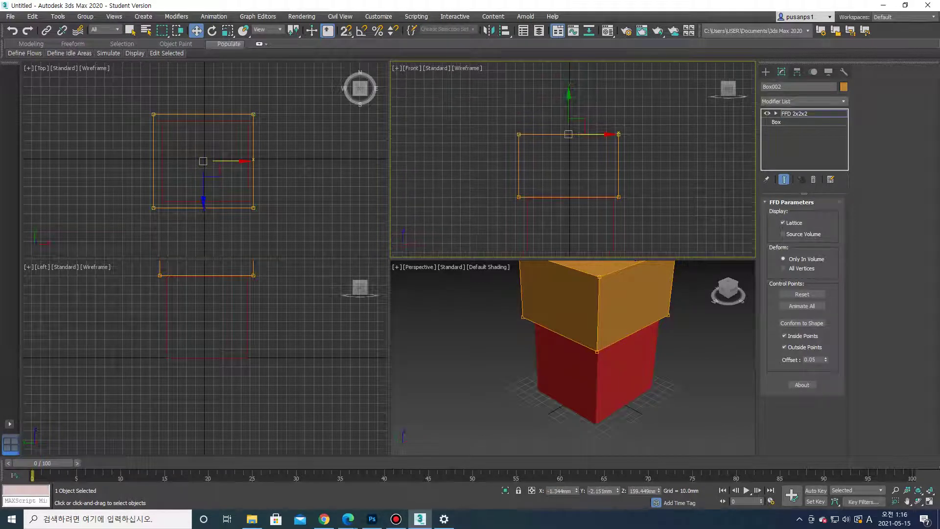
key(r)
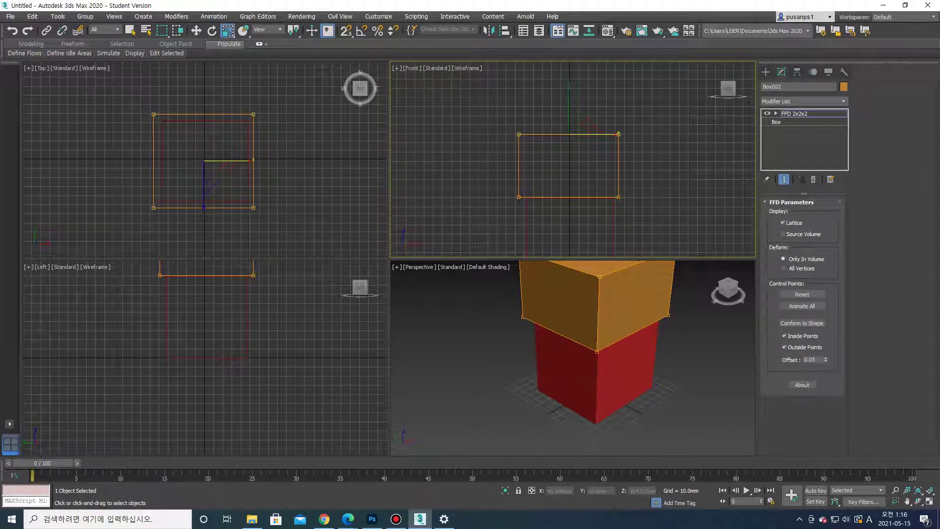
drag(608, 135, 570, 135)
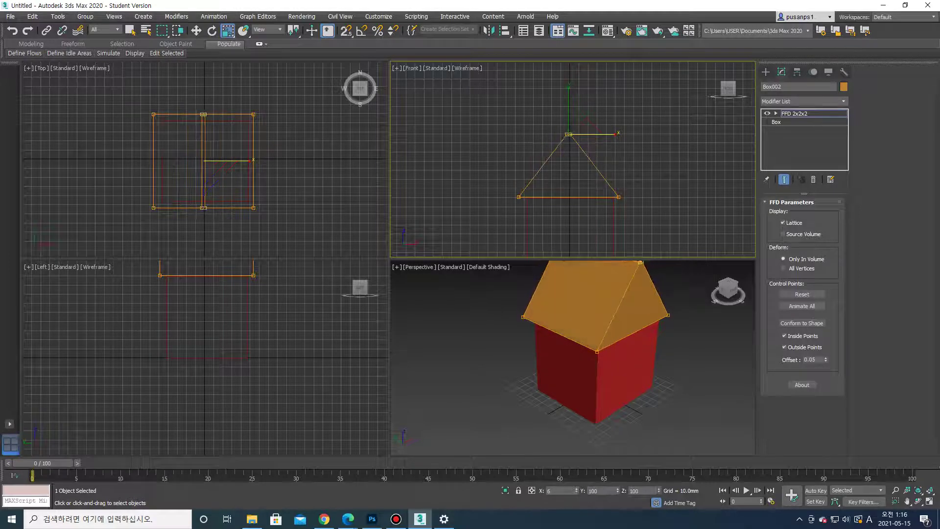
key(z)
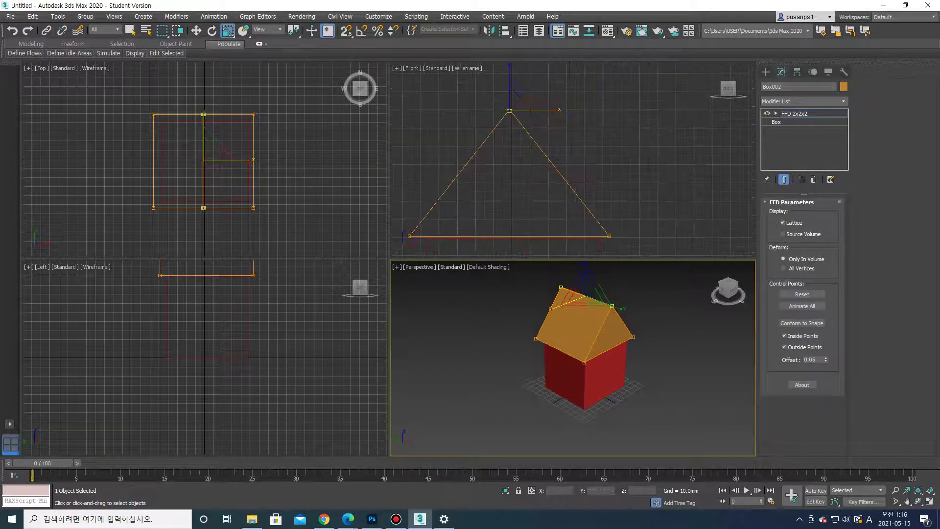
middle_drag(563, 196, 548, 195)
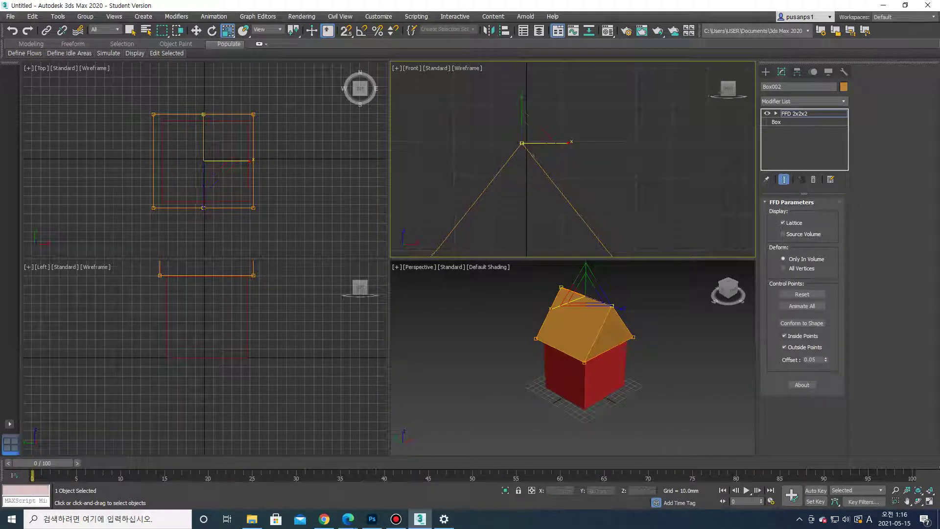
middle_drag(588, 367, 588, 294)
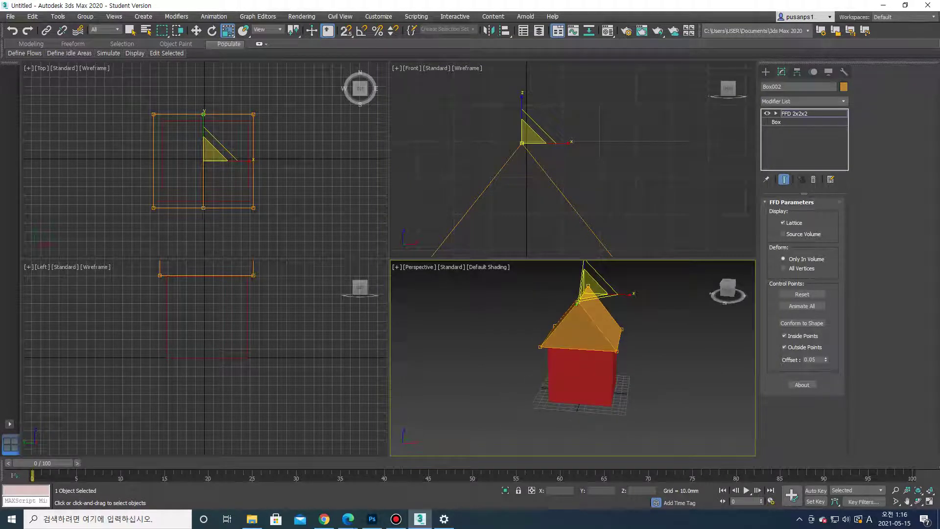
click(766, 72)
click(637, 172)
click(784, 130)
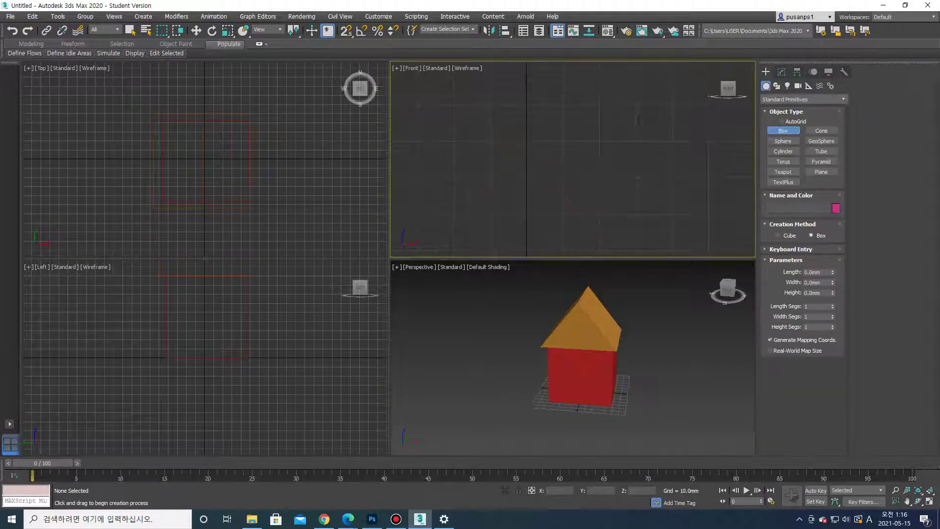
Draw a small green box in the Top view and lift it up through the roof as a chimney.
scroll(220, 142, up, 4)
drag(227, 106, 259, 140)
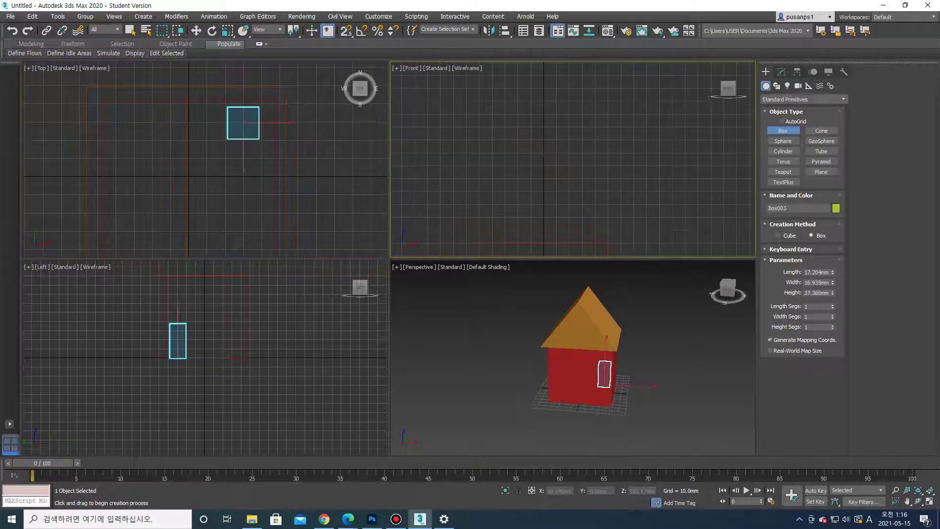
scroll(573, 160, down, 5)
key(w)
drag(574, 211, 574, 167)
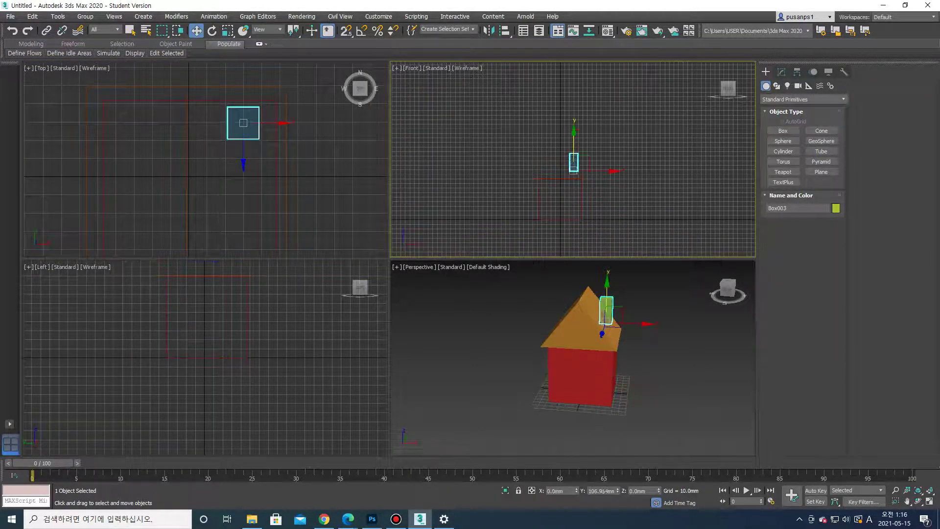
click(636, 196)
scroll(606, 181, up, 3)
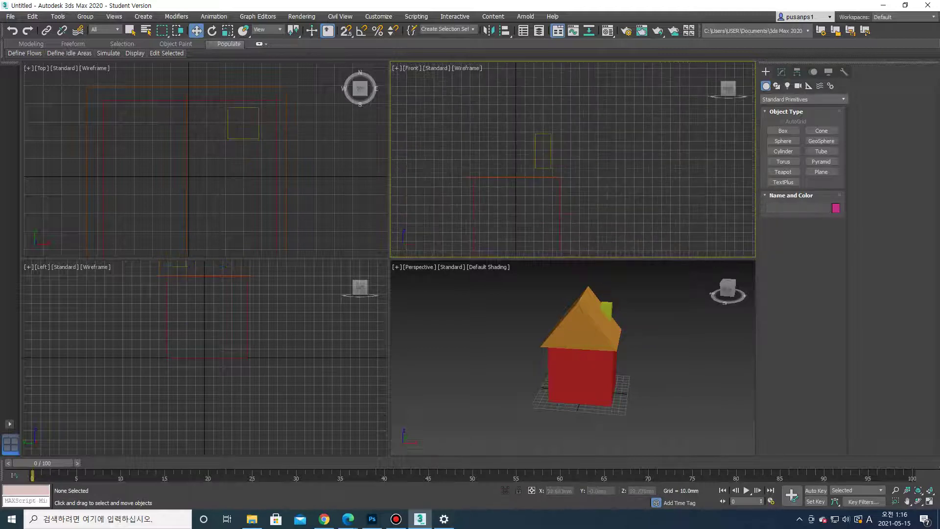
click(661, 367)
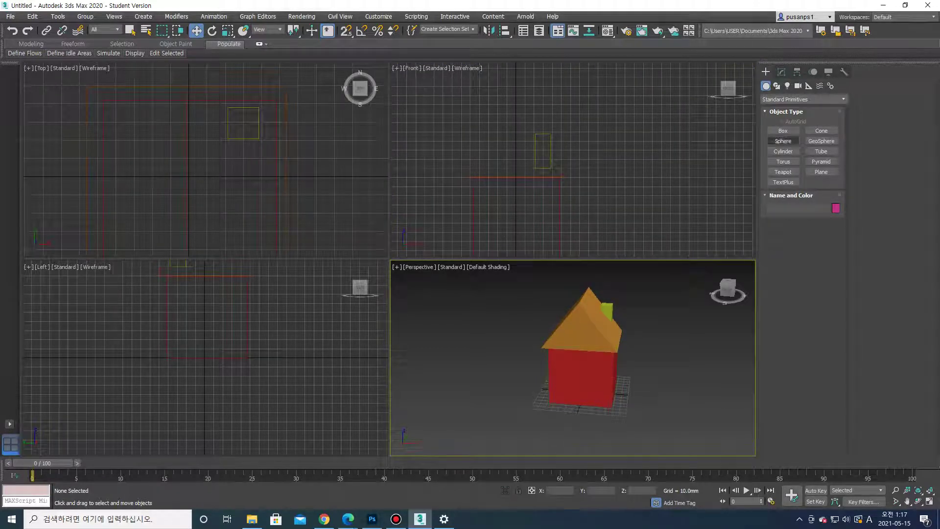
Draw thin Box004 in the Front view and move it onto the house's front wall as a door.
middle_drag(538, 235, 532, 178)
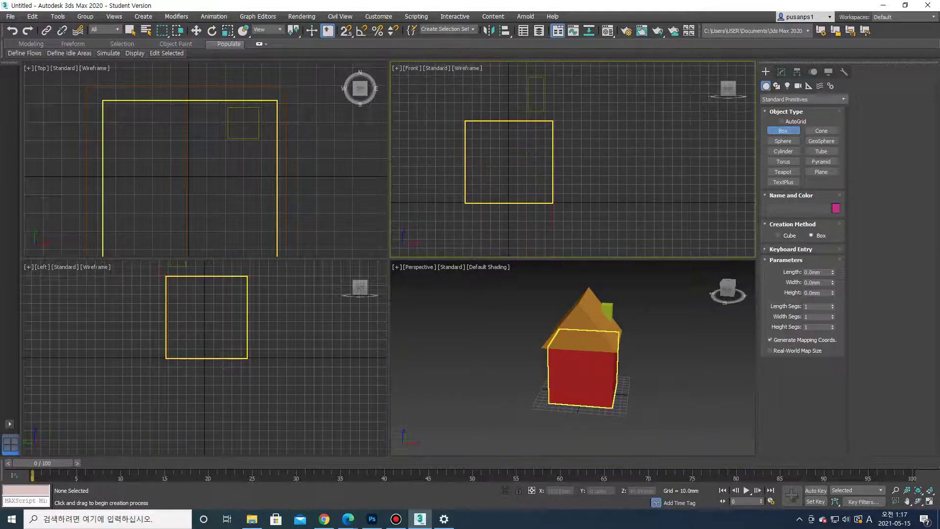
drag(516, 157, 538, 200)
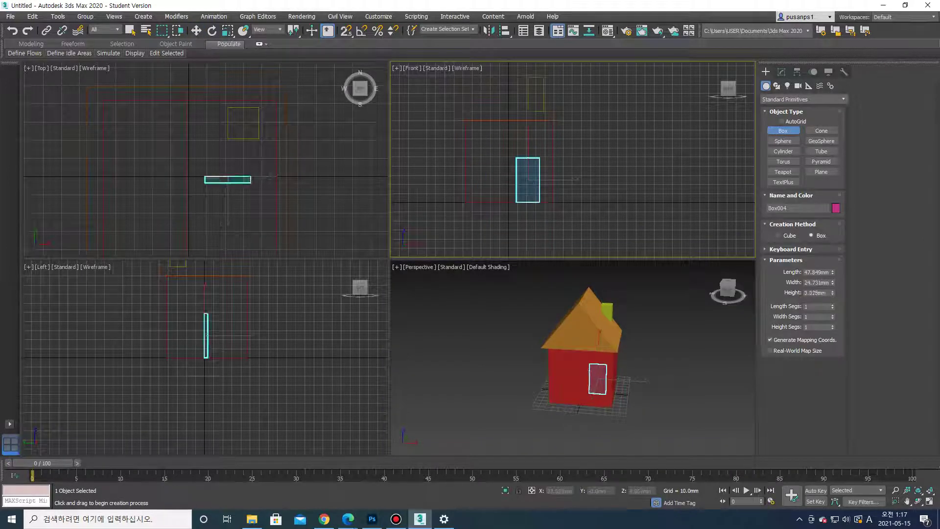
scroll(228, 179, down, 3)
key(w)
drag(261, 175, 261, 216)
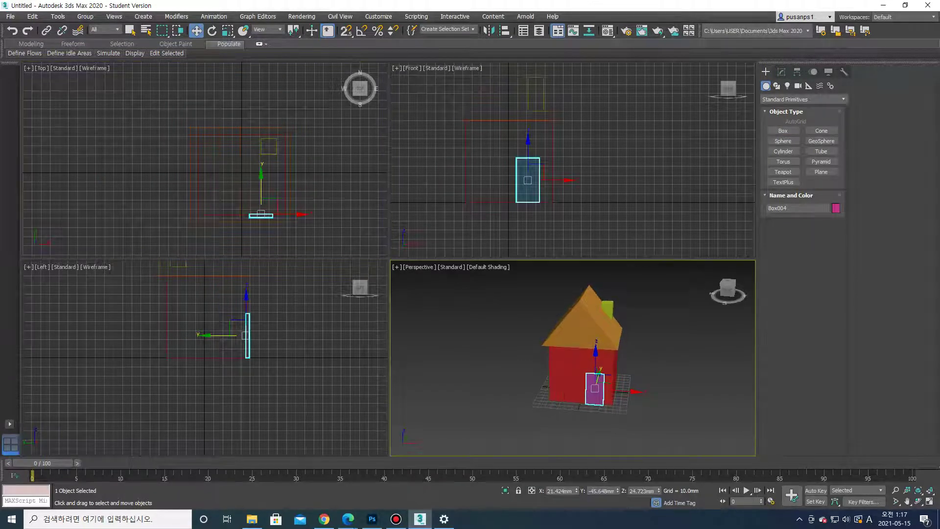
click(529, 132)
scroll(725, 160, up, 2)
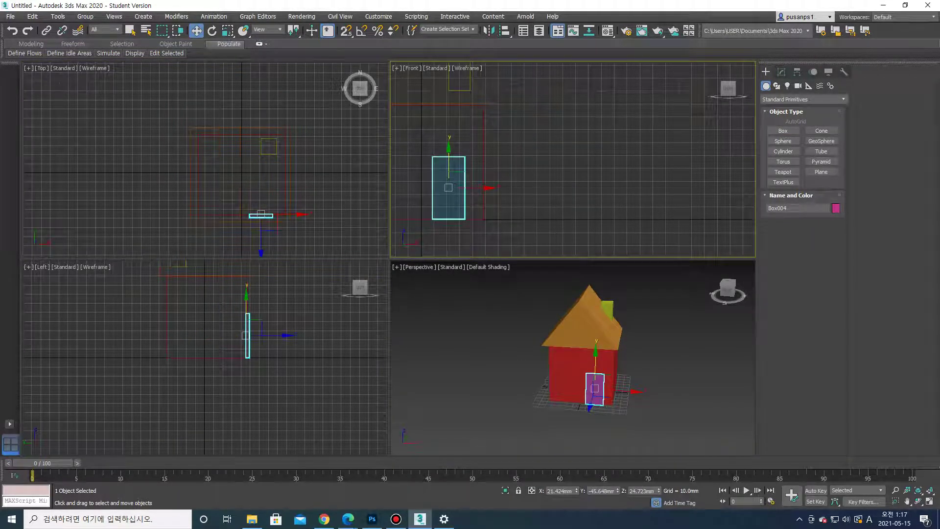
middle_drag(539, 186, 618, 184)
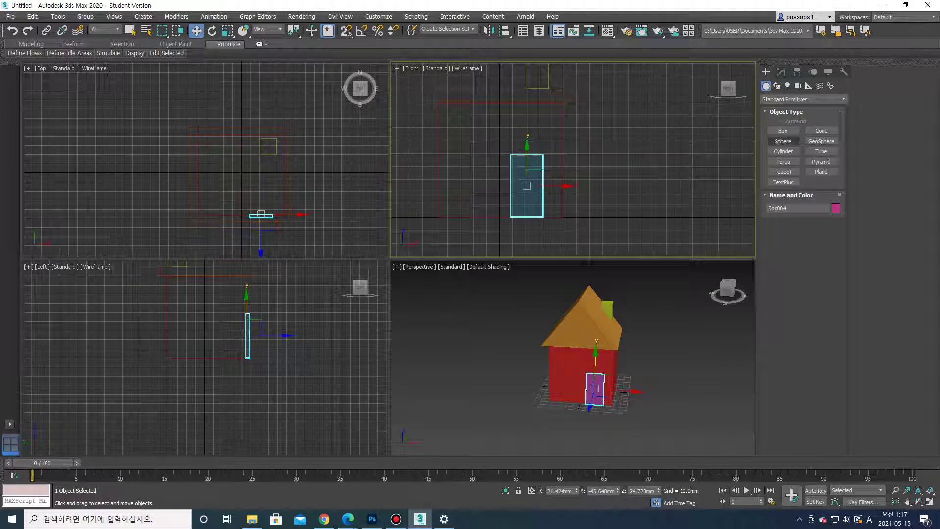
click(783, 150)
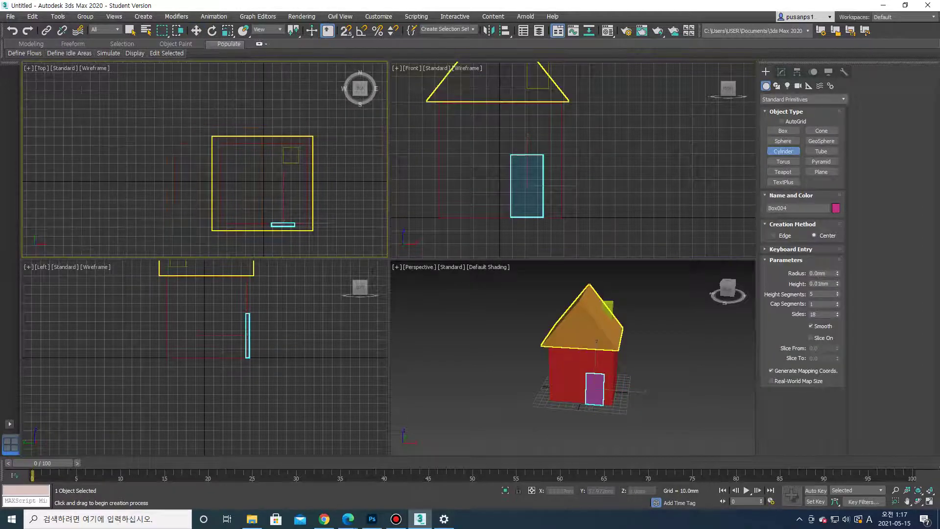
Draw a cylinder trunk and a sphere, moving the sphere up onto the trunk top.
drag(191, 125, 197, 125)
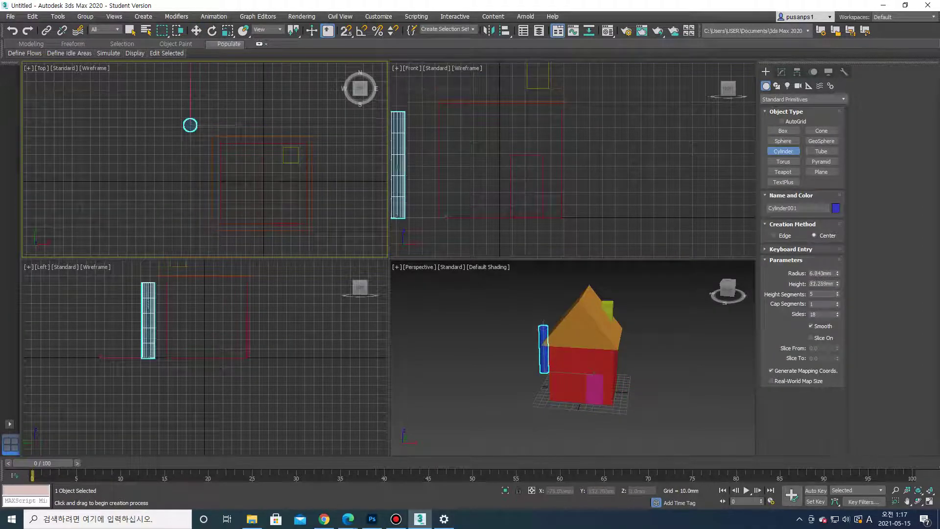
click(783, 141)
scroll(165, 96, up, 3)
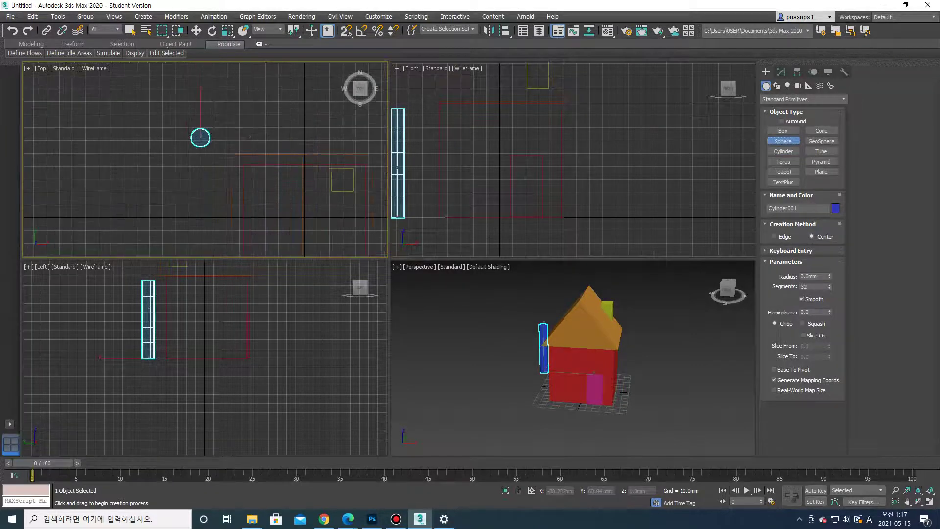
drag(200, 137, 226, 152)
middle_drag(490, 147, 521, 159)
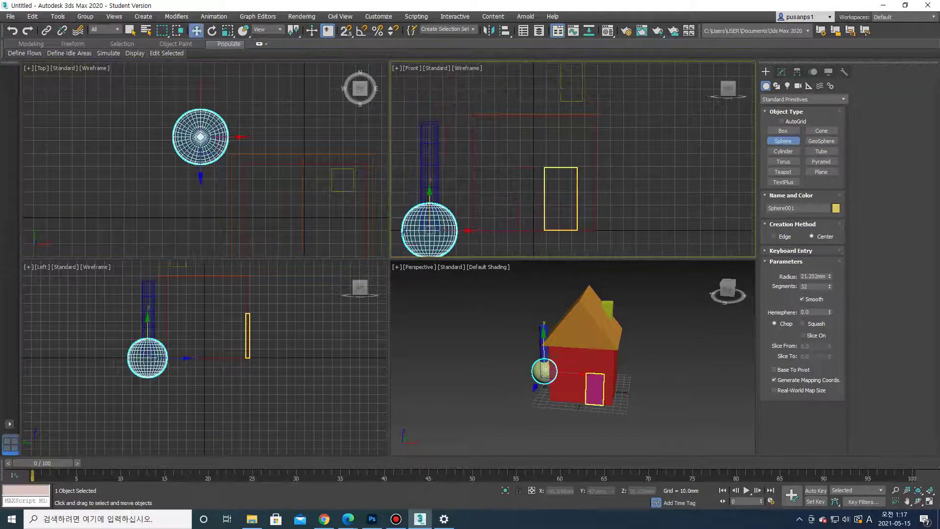
key(w)
drag(429, 226, 429, 107)
Stretch the sphere vertically into a tall yellow ellipsoid crown above the trunk.
middle_drag(490, 147, 584, 225)
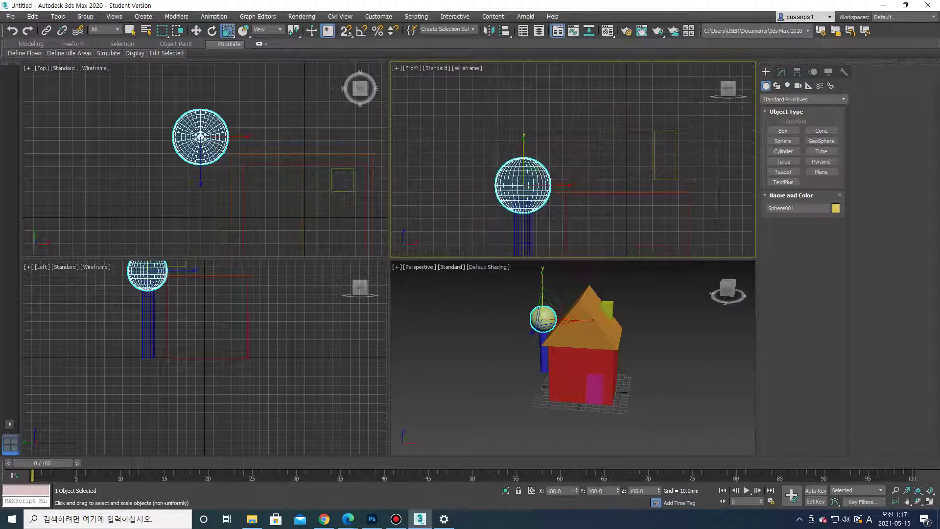
drag(523, 162, 523, 122)
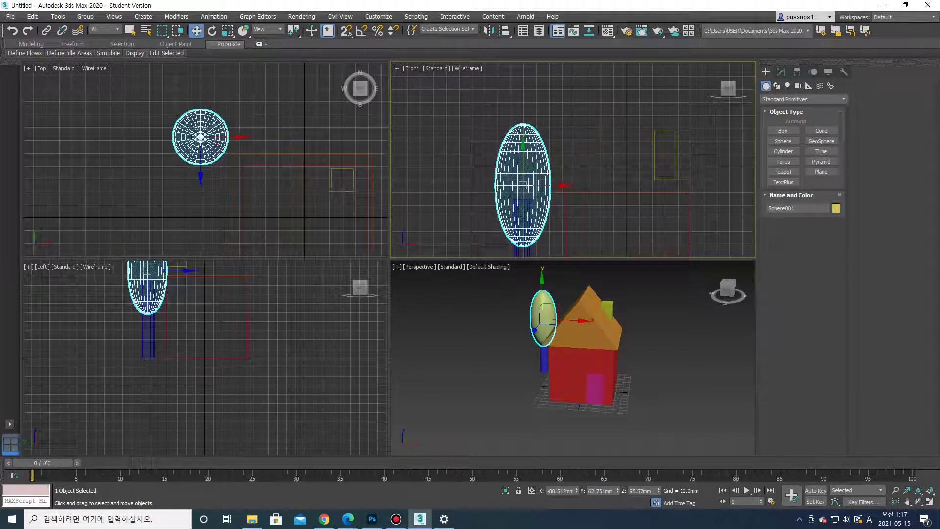
drag(523, 185, 523, 151)
click(662, 401)
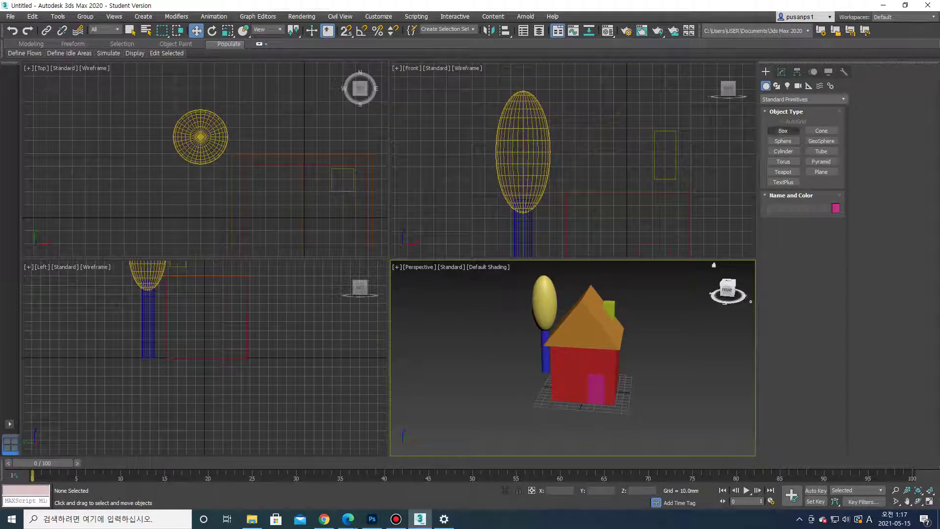
Draw a thin flat bar box and move it onto the house's front wall.
click(783, 131)
middle_drag(626, 165, 607, 123)
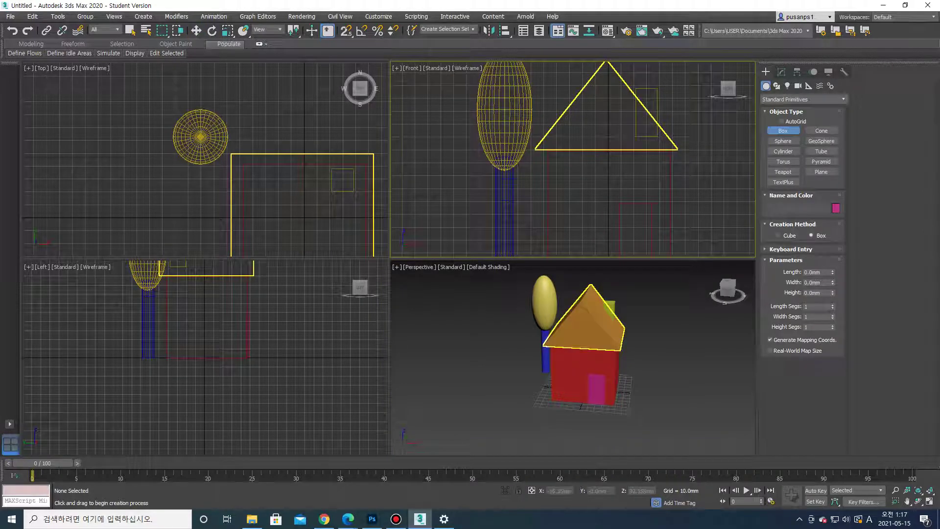
scroll(605, 221, up, 3)
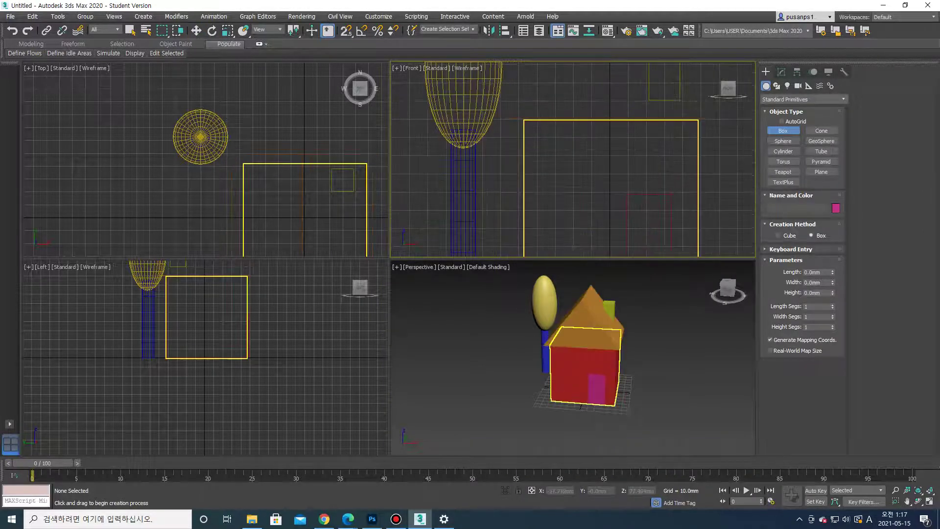
drag(545, 142, 609, 151)
click(577, 145)
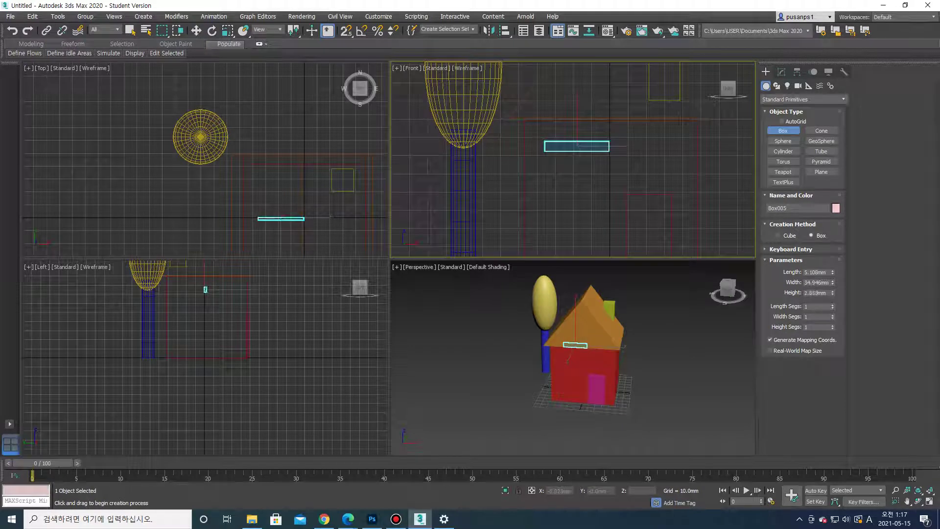
middle_drag(577, 145, 570, 153)
middle_drag(275, 210, 285, 160)
right_click(285, 161)
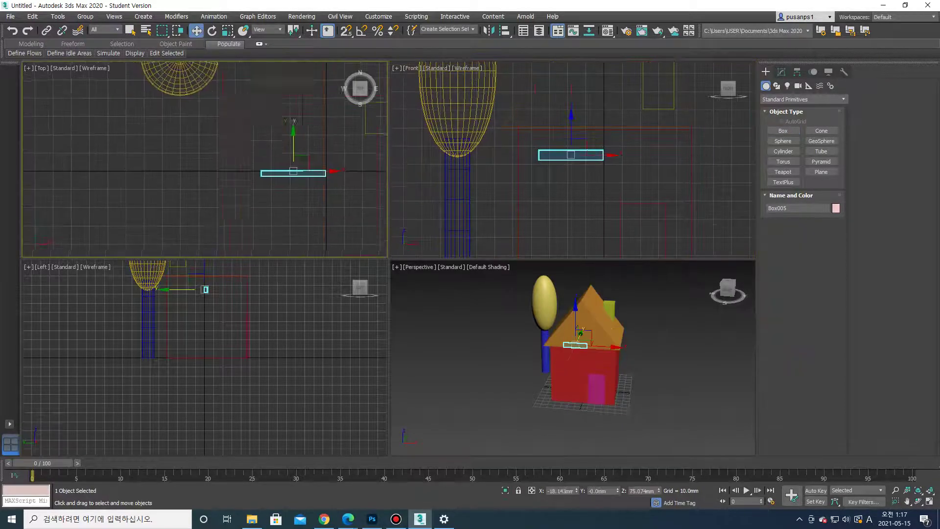
drag(292, 168, 293, 227)
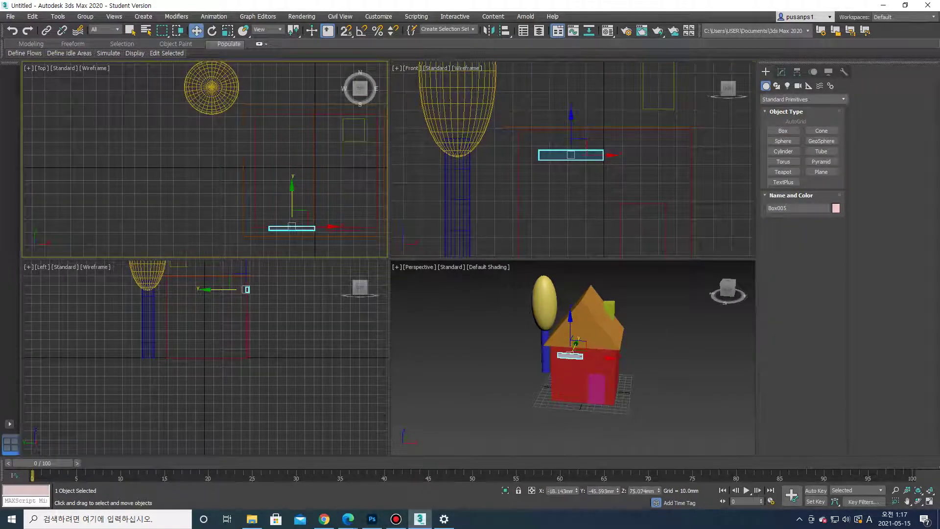
Clone the bar with Shift-drag and turn one copy vertical at the window's left edge.
middle_drag(573, 196, 574, 196)
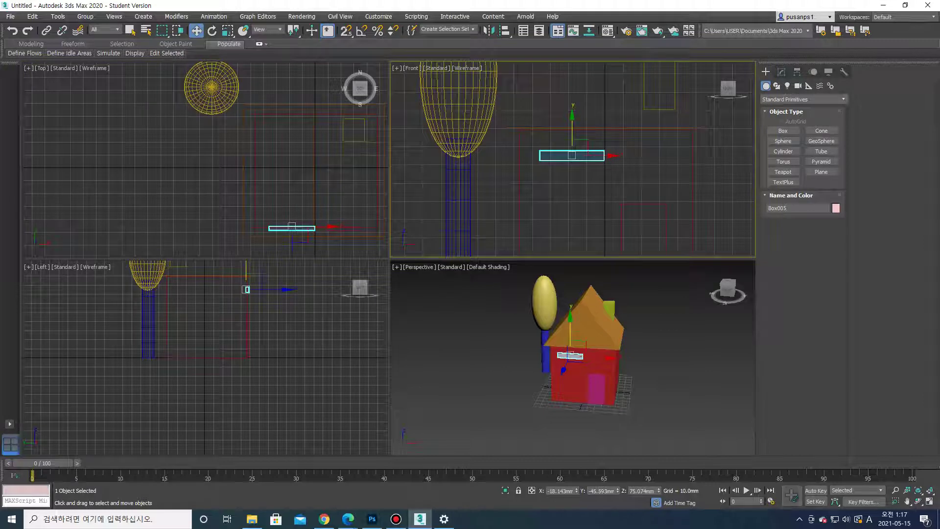
mouse_move(572, 155)
shift+mouse_down()
mouse_move(572, 185)
mouse_move(550, 186)
mouse_move(550, 74)
shift+mouse_up()
click(471, 300)
click(471, 299)
scroll(550, 205, up, 2)
key(e)
key(w)
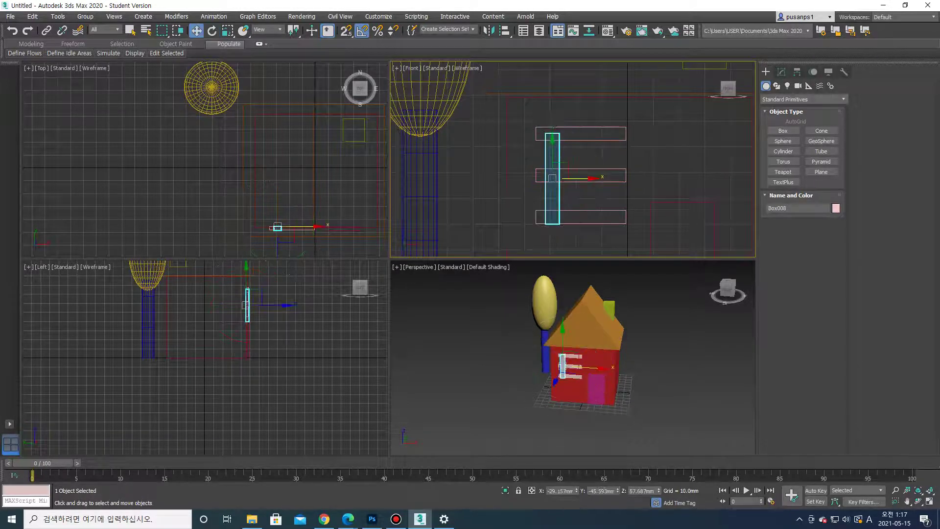
drag(578, 178, 568, 178)
Add an FFD 2x2x2 to the vertical bar and stretch its top to lengthen it.
click(782, 72)
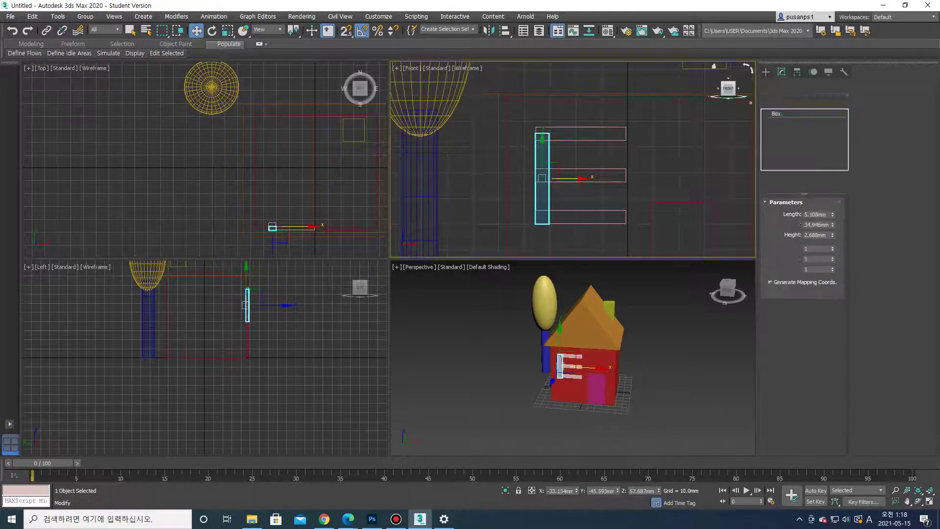
click(803, 101)
click(783, 473)
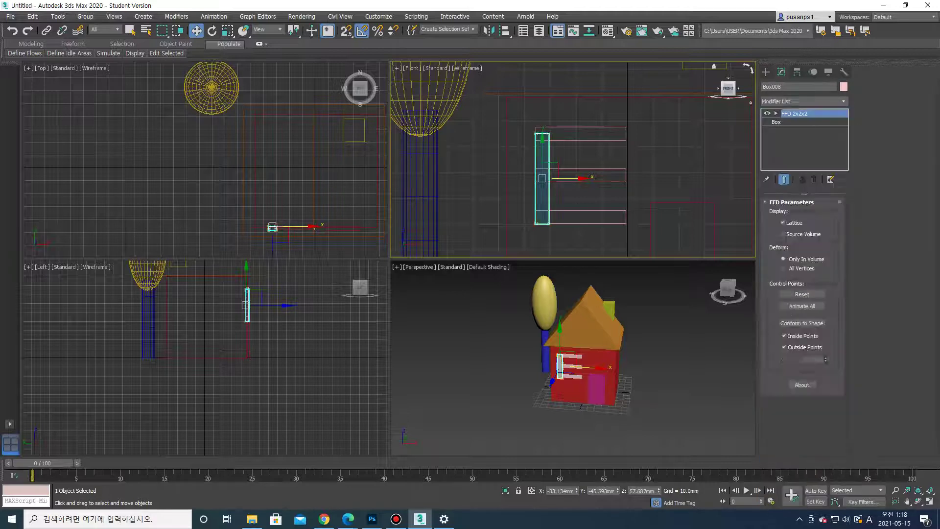
scroll(549, 132, up, 2)
drag(552, 127, 533, 130)
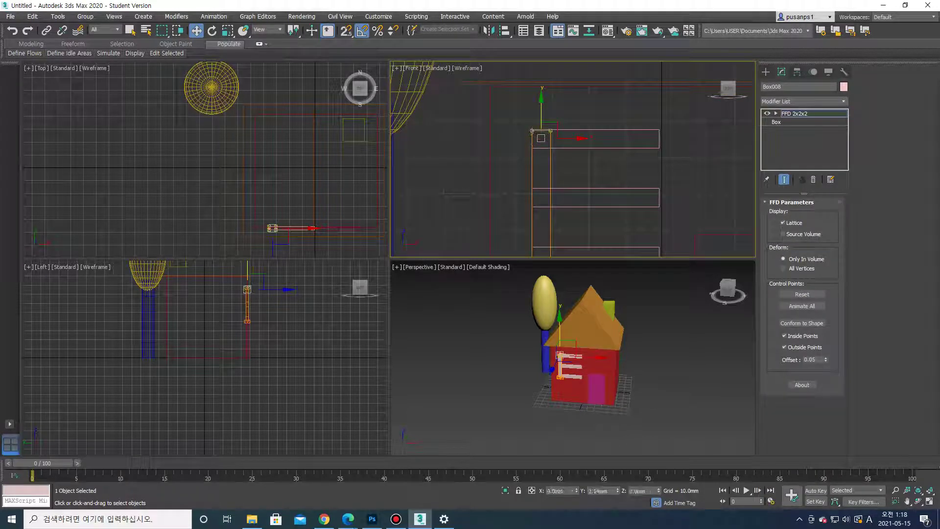
click(766, 72)
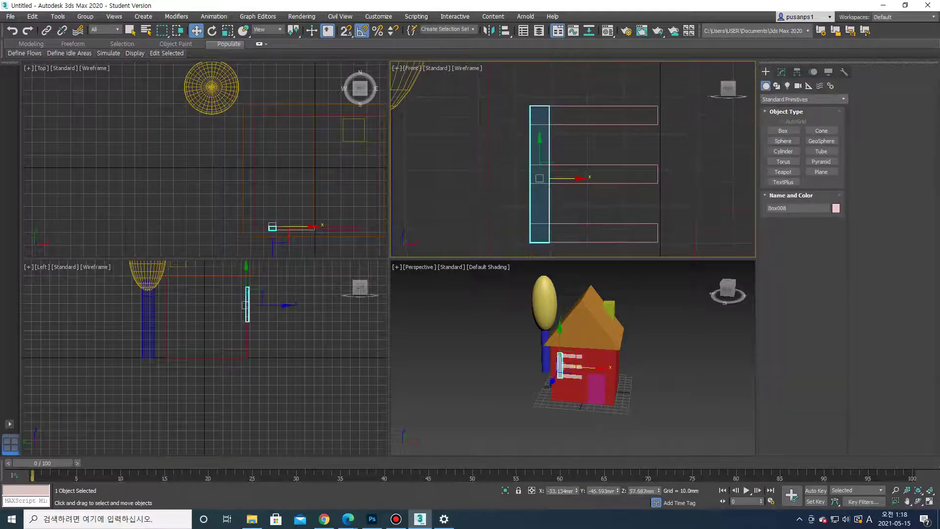
Clone the vertical bar to the right to complete the crossed window frame.
mouse_move(533, 178)
shift+mouse_down()
mouse_move(660, 178)
mouse_move(593, 178)
shift+mouse_up()
click(509, 301)
click(462, 312)
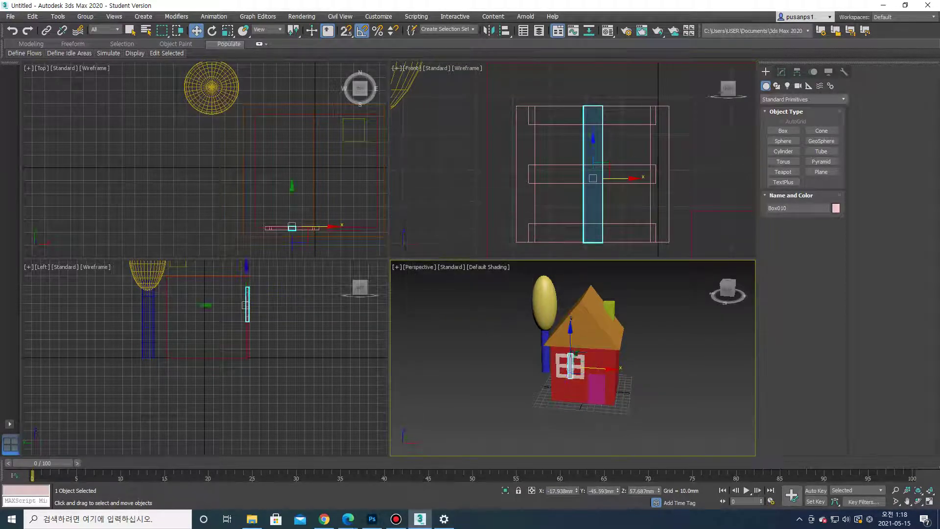
click(490, 343)
middle_drag(587, 343, 607, 347)
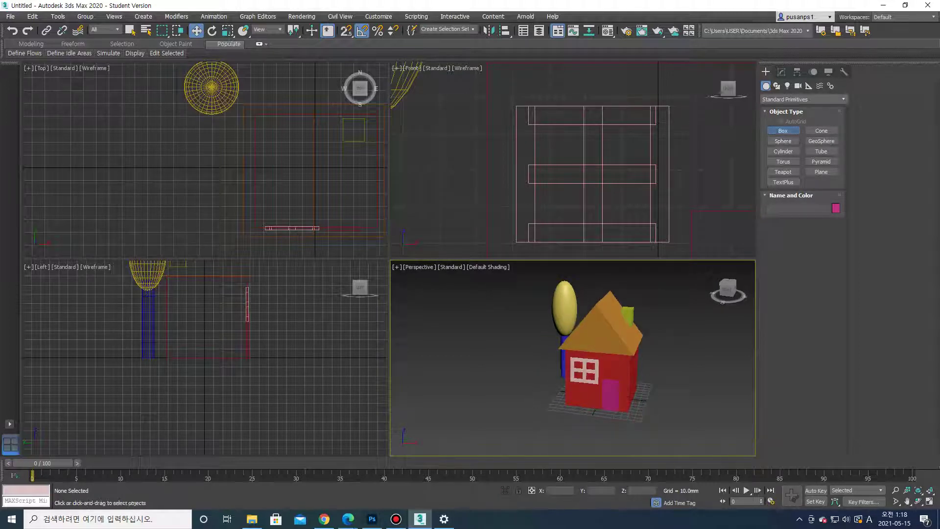
click(783, 131)
Draw a tall, thin pink box, Box011, in front of the house's left corner.
scroll(274, 196, up, 2)
drag(240, 197, 260, 205)
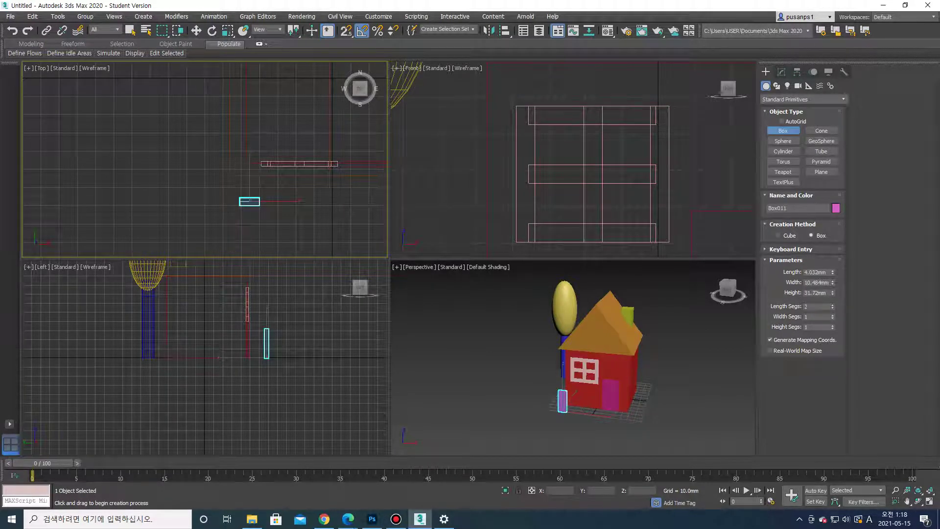
scroll(613, 165, down, 1)
scroll(613, 164, down, 4)
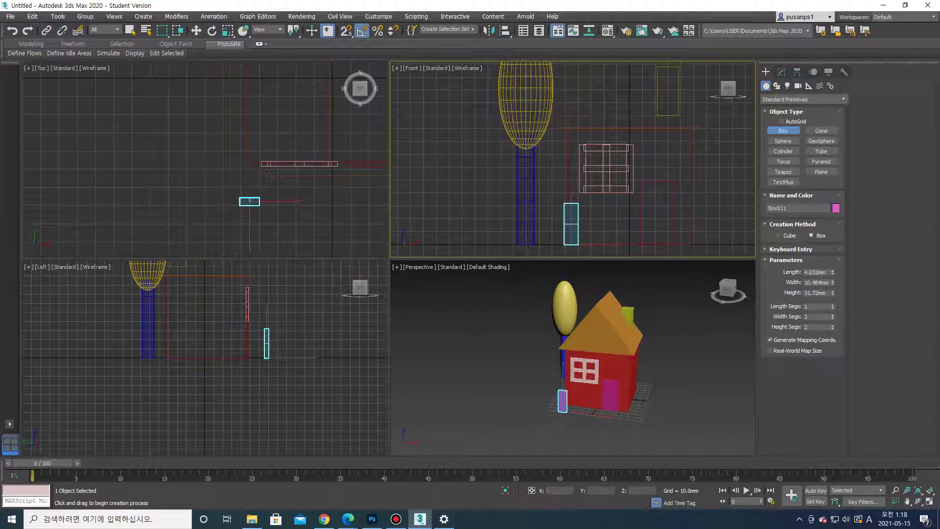
scroll(571, 210, up, 2)
Add an FFD 3x3x3 to Box011 and pull its top middle point up into a tip.
key(w)
click(782, 71)
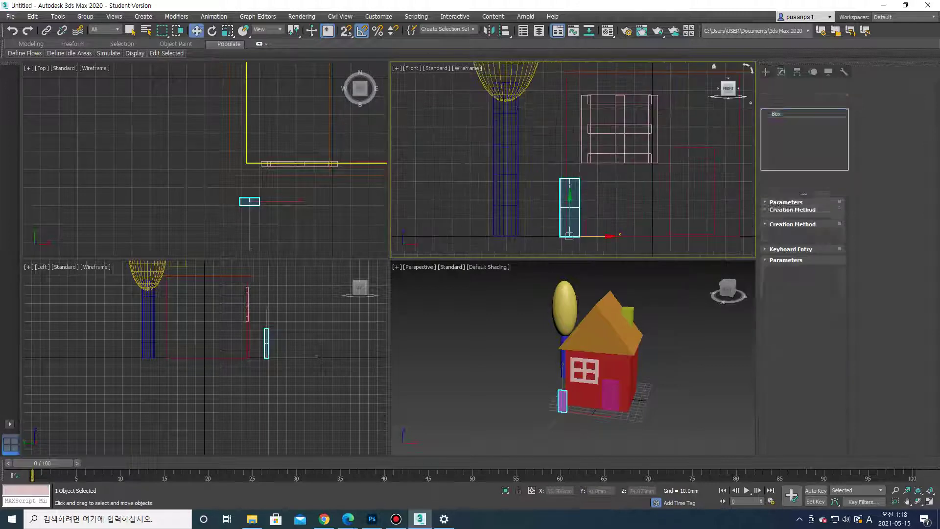
click(803, 101)
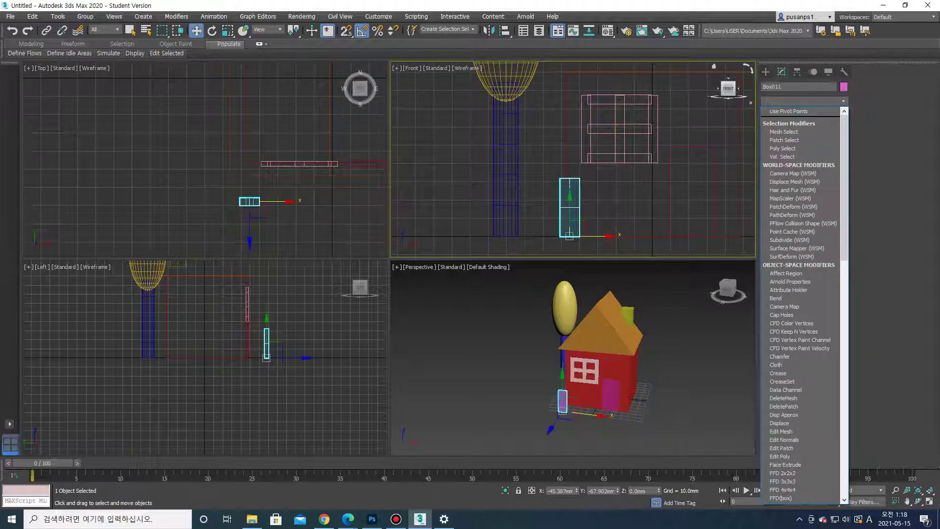
key(f)
key(Return)
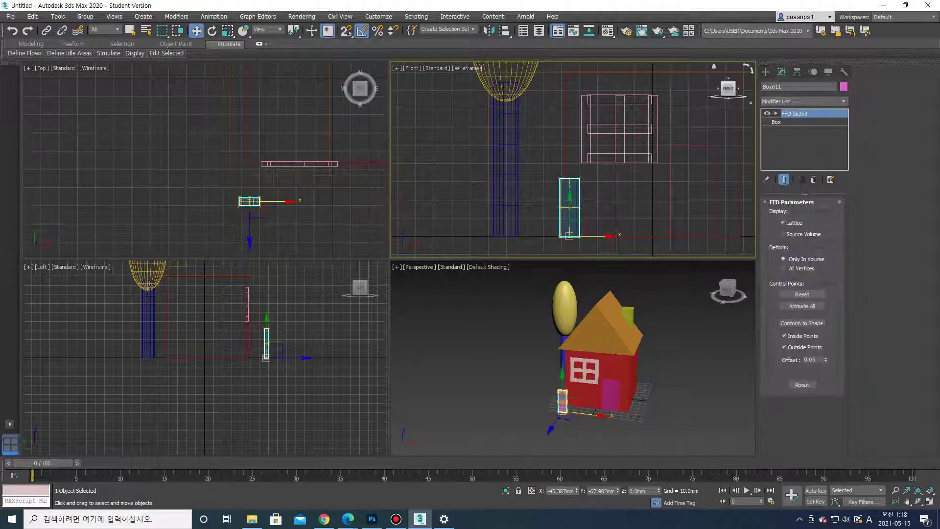
scroll(561, 181, up, 1)
scroll(561, 181, up, 2)
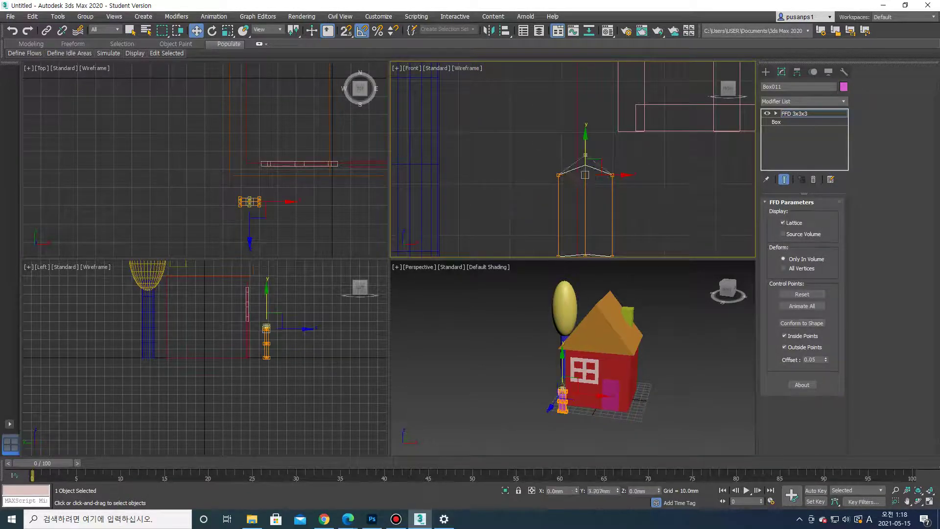
drag(585, 175, 586, 100)
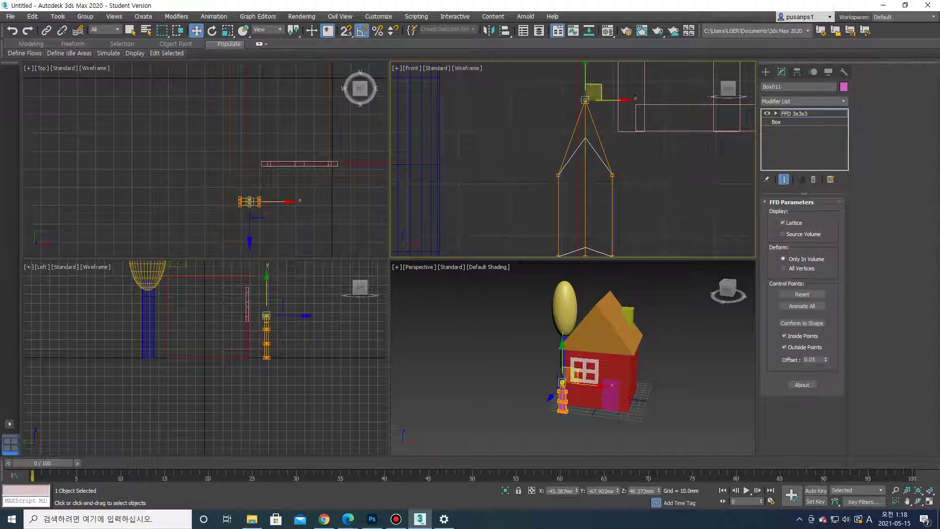
middle_drag(578, 186, 571, 175)
Scale the picket's middle row of lattice points outward to widen it.
key(r)
mouse_move(529, 151)
mouse_down()
mouse_move(624, 177)
mouse_move(631, 164)
mouse_up()
click(766, 72)
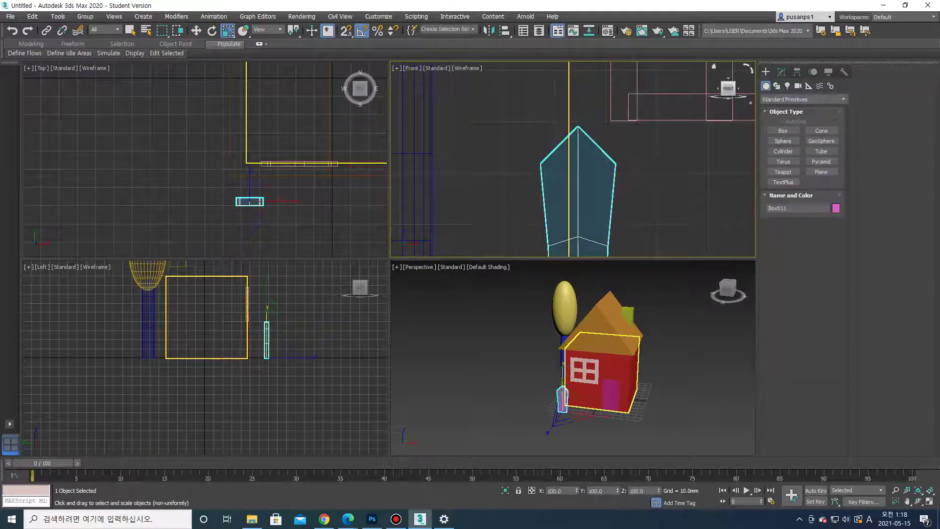
scroll(563, 416, up, 2)
scroll(562, 417, up, 3)
scroll(375, 177, down, 3)
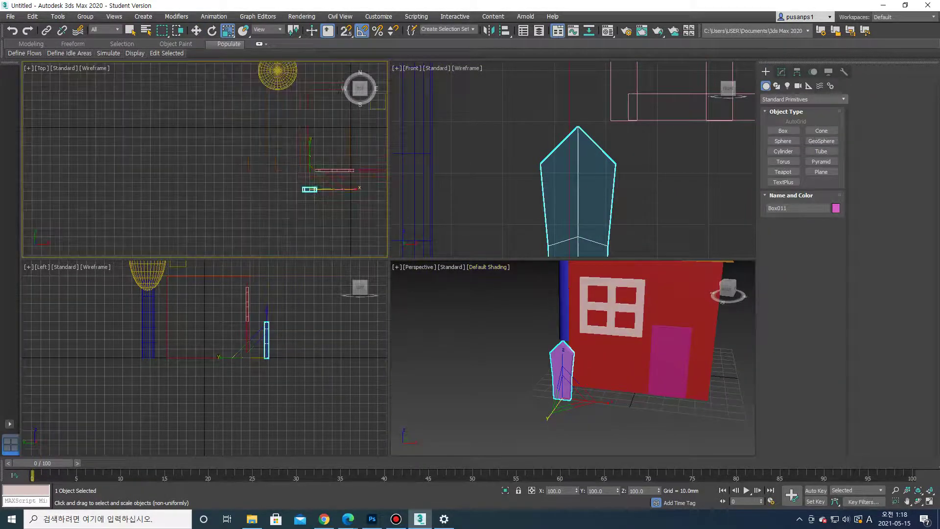
Shift-drag a copy of the pointed picket just to the left of the original.
key(w)
middle_drag(375, 176, 363, 180)
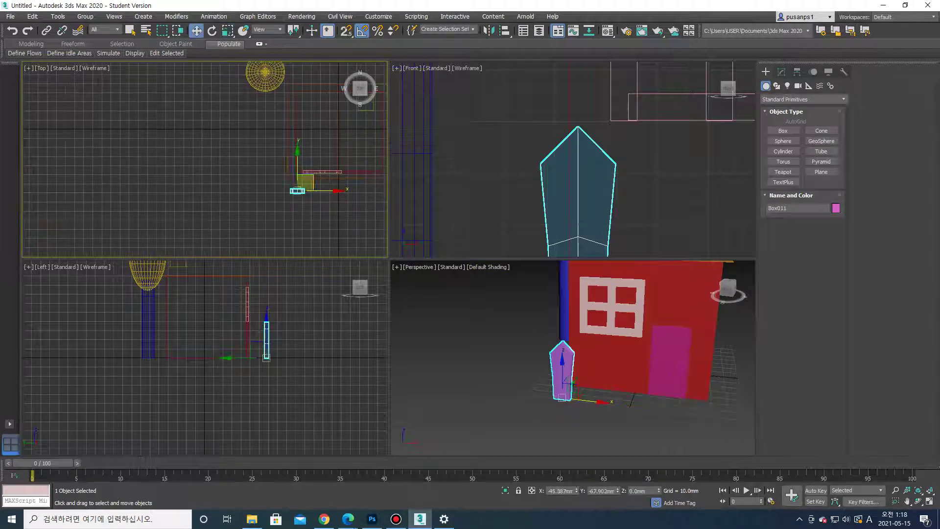
middle_drag(305, 186, 303, 199)
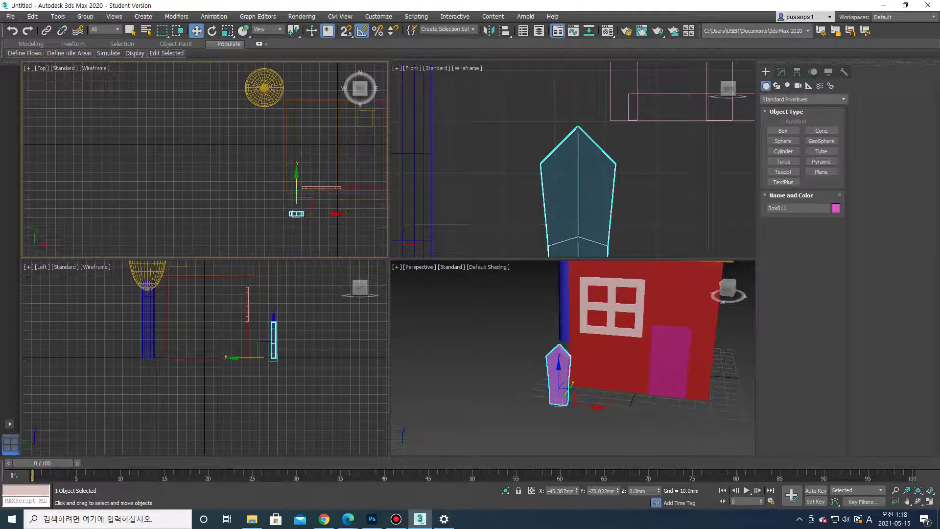
shift+drag(303, 199, 281, 208)
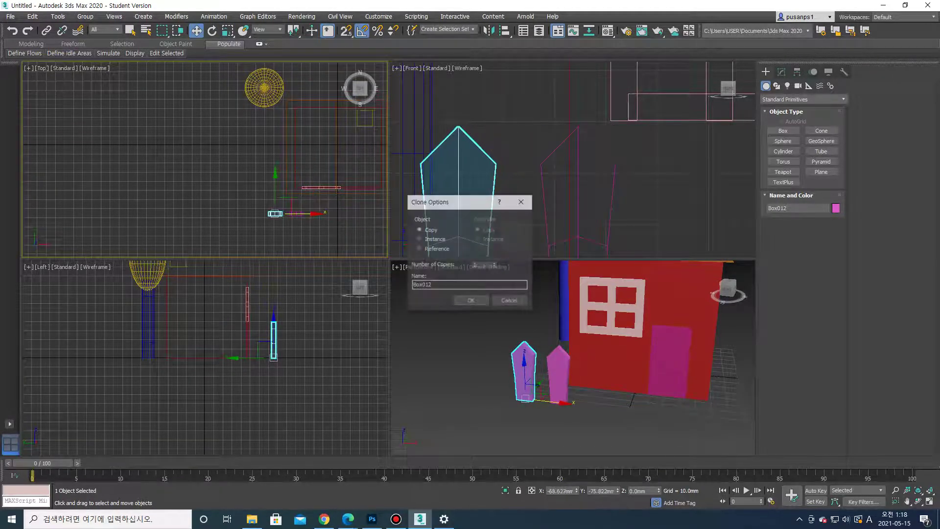
Create a front row of picket copies and delete three extra pickets.
click(471, 301)
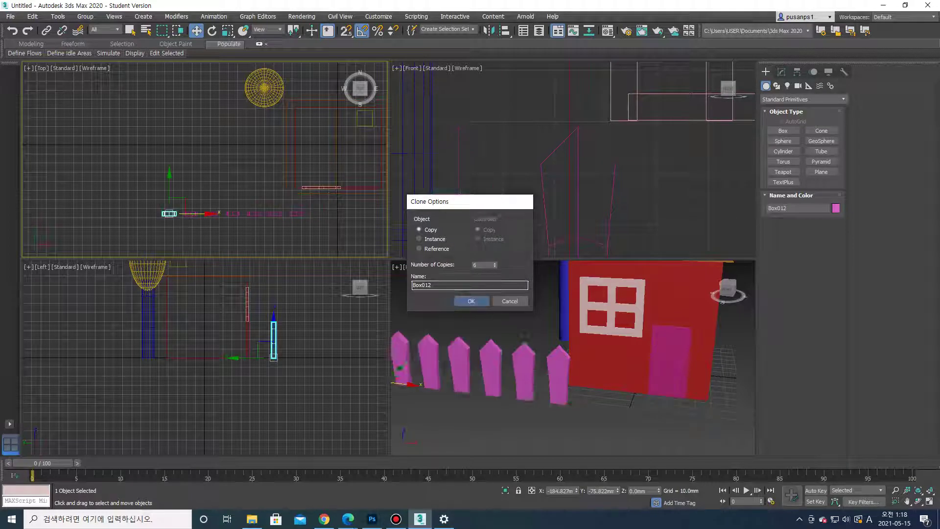
middle_drag(169, 198, 189, 193)
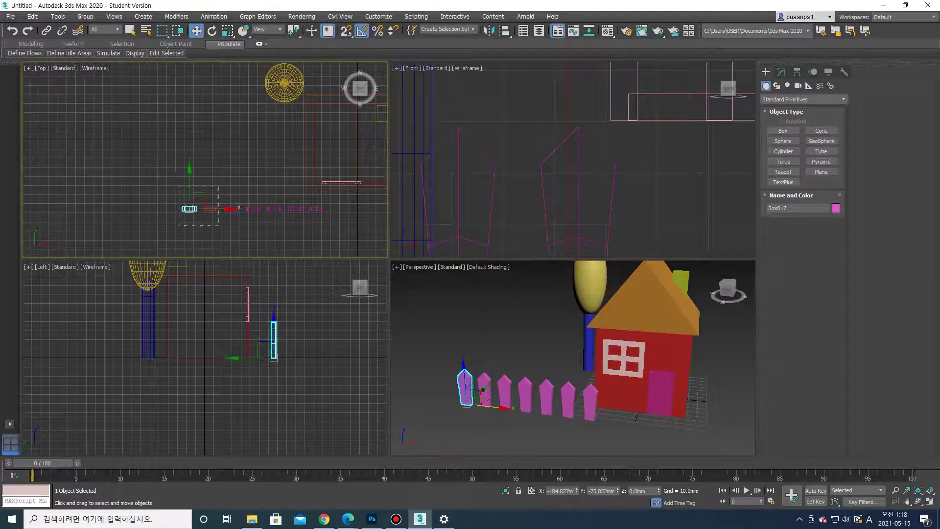
mouse_move(232, 229)
mouse_down()
mouse_move(333, 198)
mouse_move(266, 156)
mouse_move(265, 124)
mouse_move(238, 149)
mouse_up()
key(Delete)
Clone five pickets and rotate them 90° to run along the left side.
click(471, 301)
key(e)
key(w)
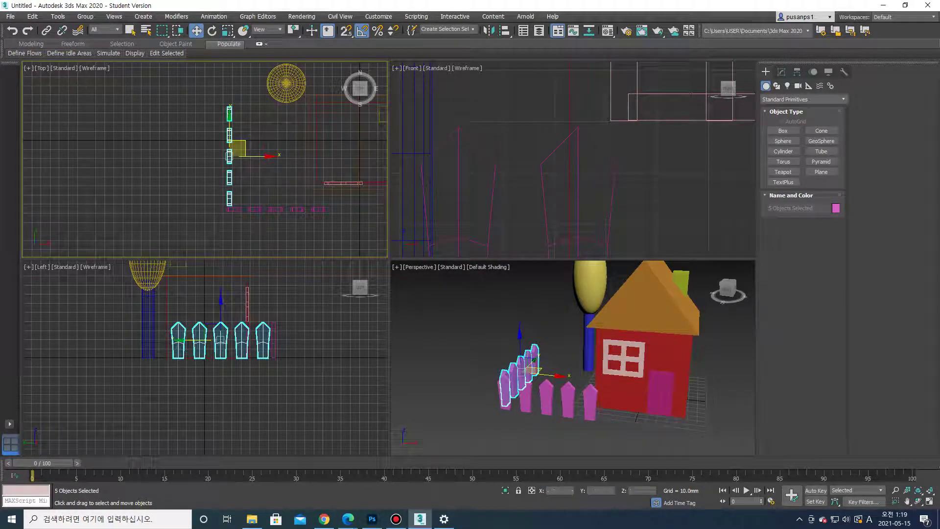
Clone three more pickets upward to extend the side fence to eight.
middle_drag(237, 149, 236, 179)
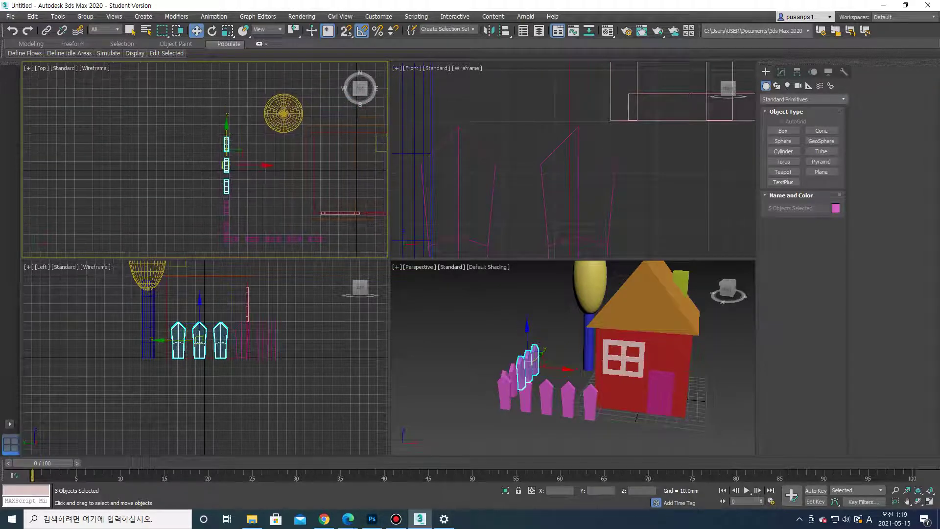
shift+drag(236, 164, 236, 102)
click(471, 301)
Select all eight side pickets and Shift-drag a copy toward the back of the yard.
scroll(279, 228, down, 2)
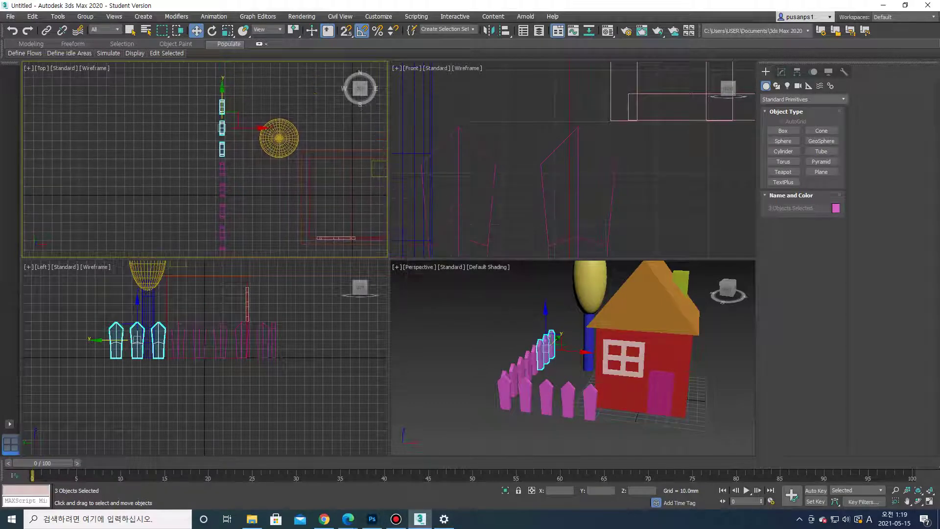
scroll(279, 227, down, 3)
drag(255, 229, 256, 230)
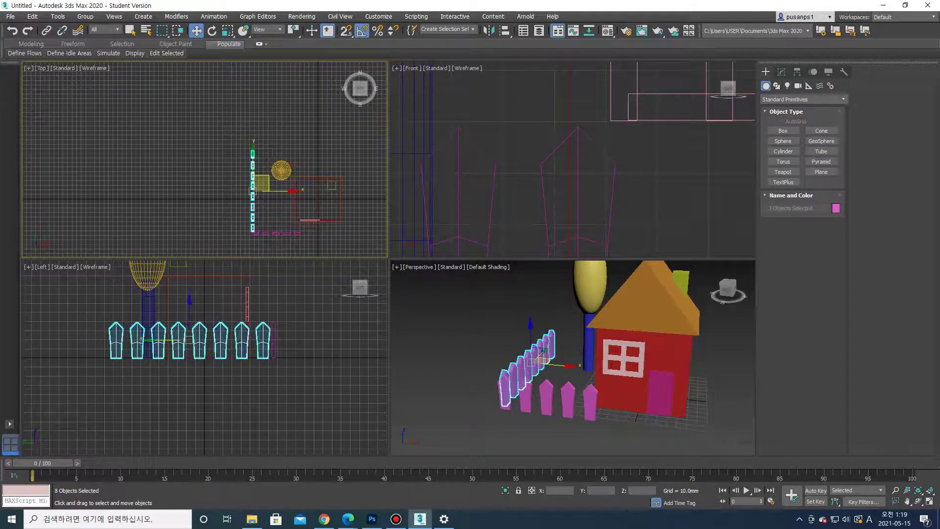
shift+drag(254, 188, 298, 153)
Rotate the eight copied pickets 90° and position them as the back fence row.
click(471, 301)
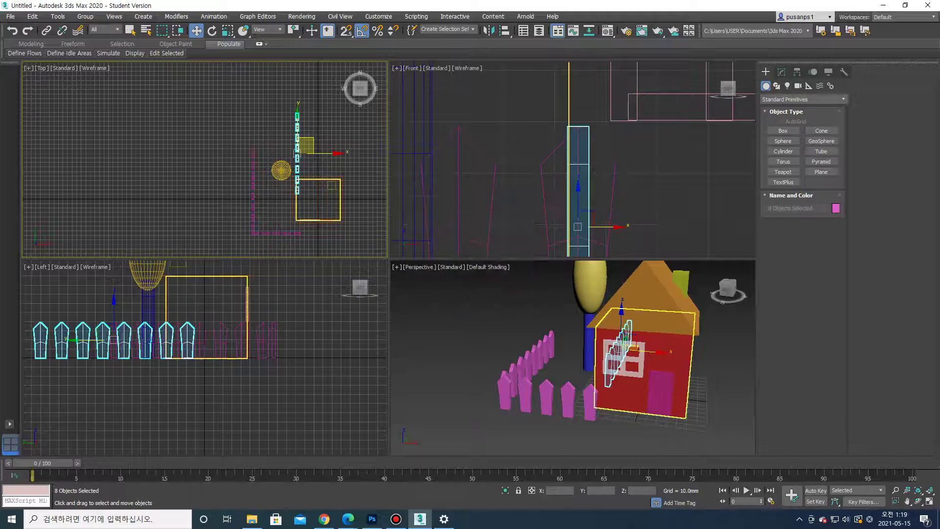
key(e)
drag(294, 113, 302, 92)
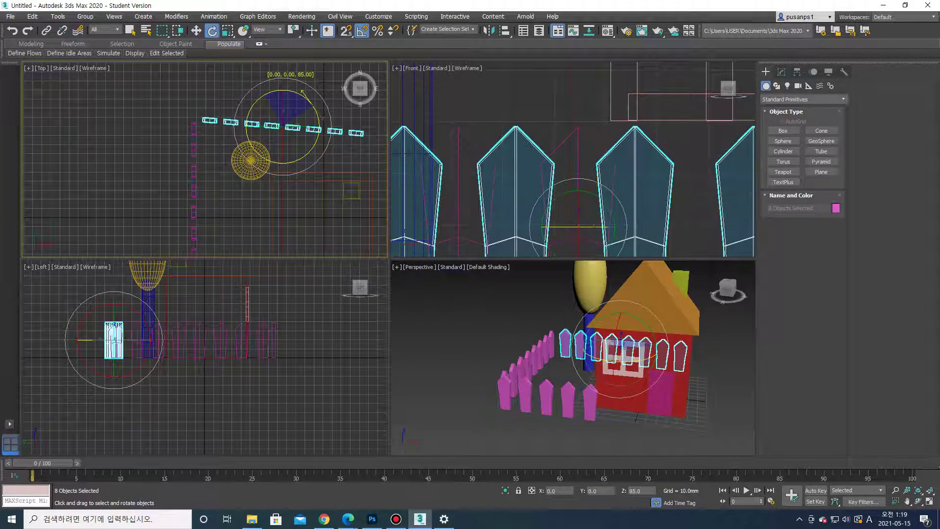
drag(302, 92, 310, 91)
key(w)
drag(304, 123, 301, 123)
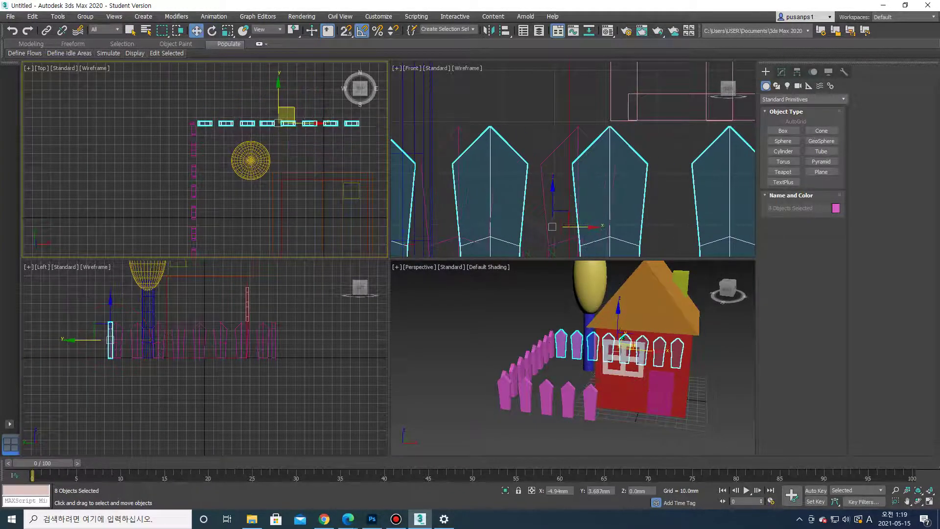
Clone the left side row of pickets across to the house's right side.
scroll(238, 101, down, 2)
scroll(238, 100, down, 3)
scroll(300, 124, up, 2)
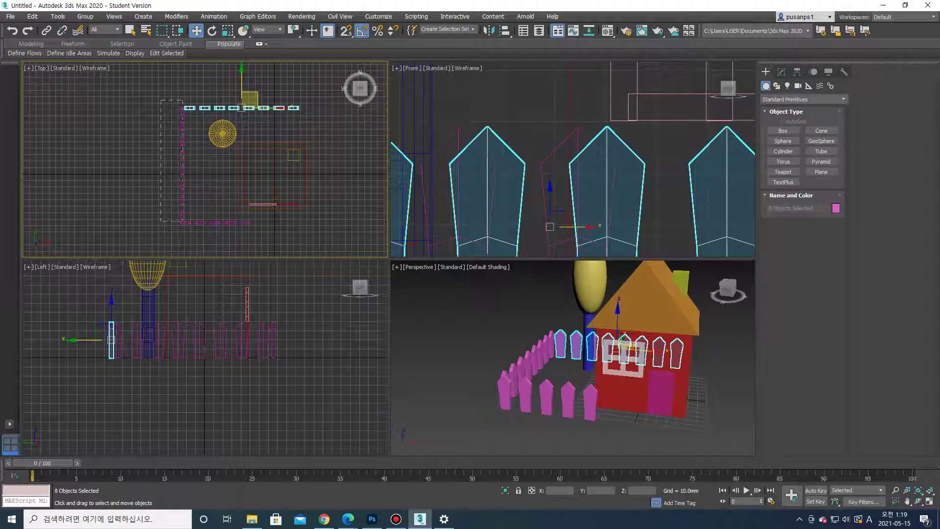
drag(172, 230, 192, 114)
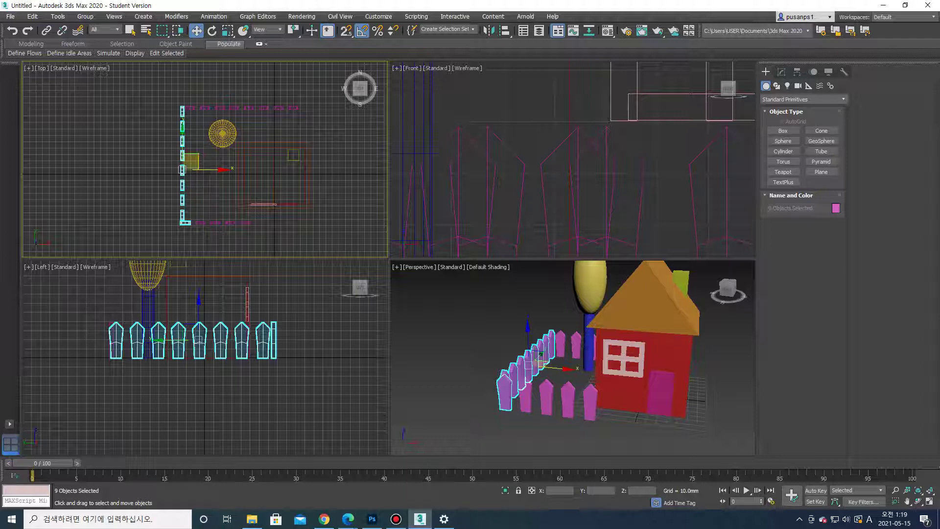
shift+drag(190, 163, 321, 163)
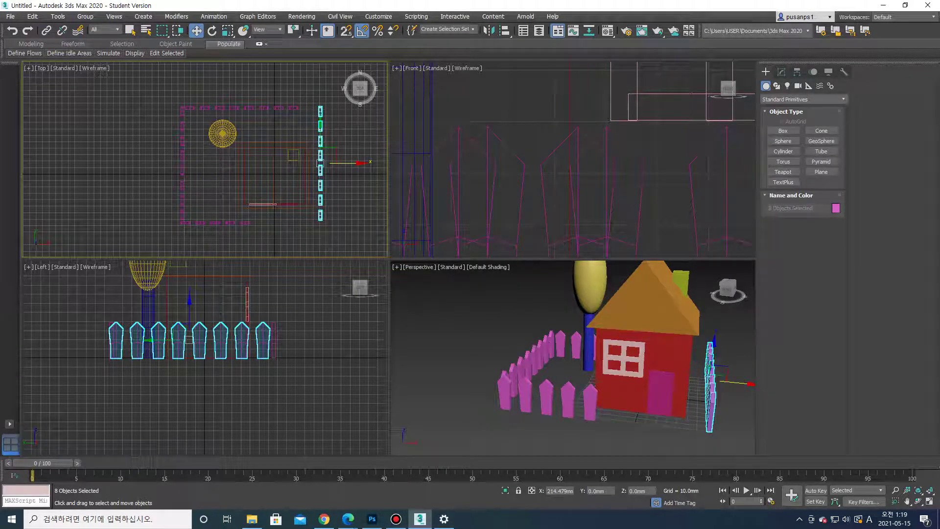
Finish the right side row and copy one back-row picket to its right.
click(466, 300)
middle_drag(294, 147, 295, 160)
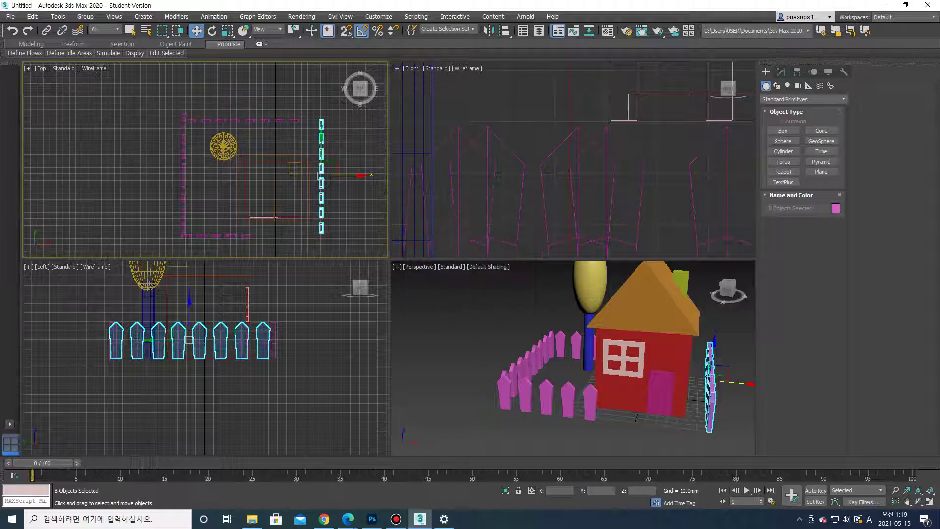
click(294, 120)
scroll(337, 69, up, 2)
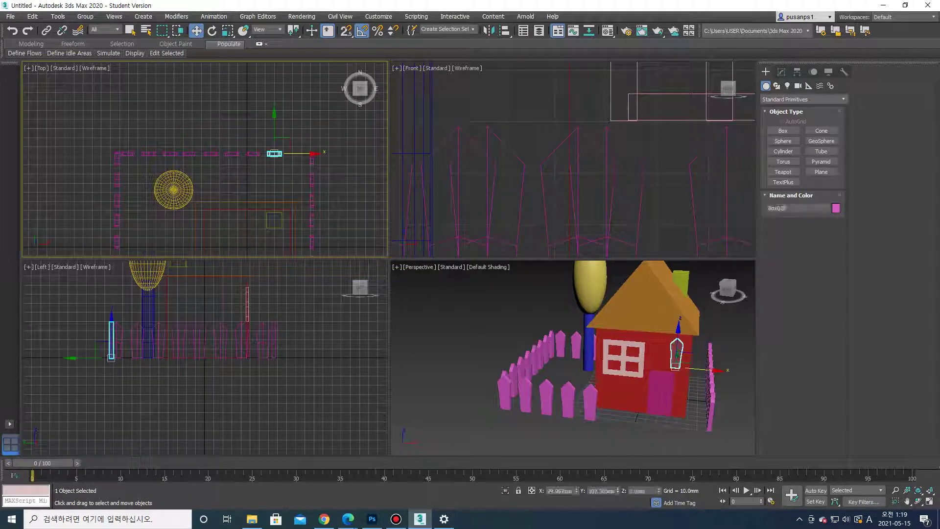
shift+drag(275, 154, 292, 153)
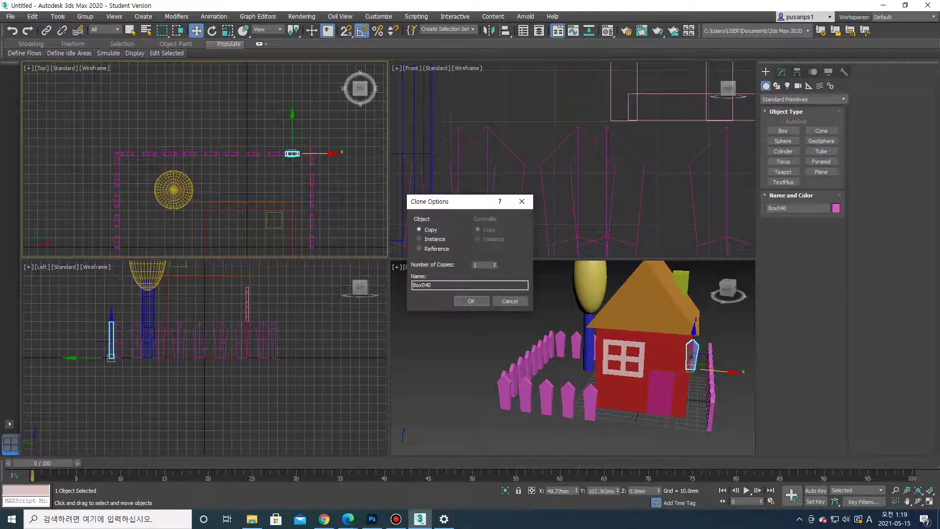
key(Return)
Nudge the whole back row slightly right along X so its corners meet the sides.
middle_drag(293, 147, 300, 151)
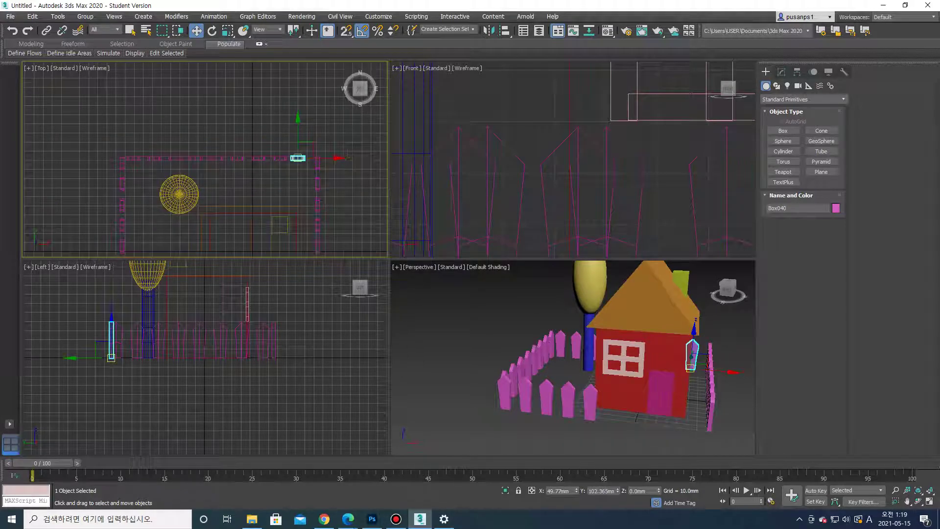
drag(161, 163, 130, 164)
drag(259, 157, 262, 157)
click(259, 186)
Copy three front pickets rightward to extend the front fence toward the corner.
middle_drag(259, 186, 238, 69)
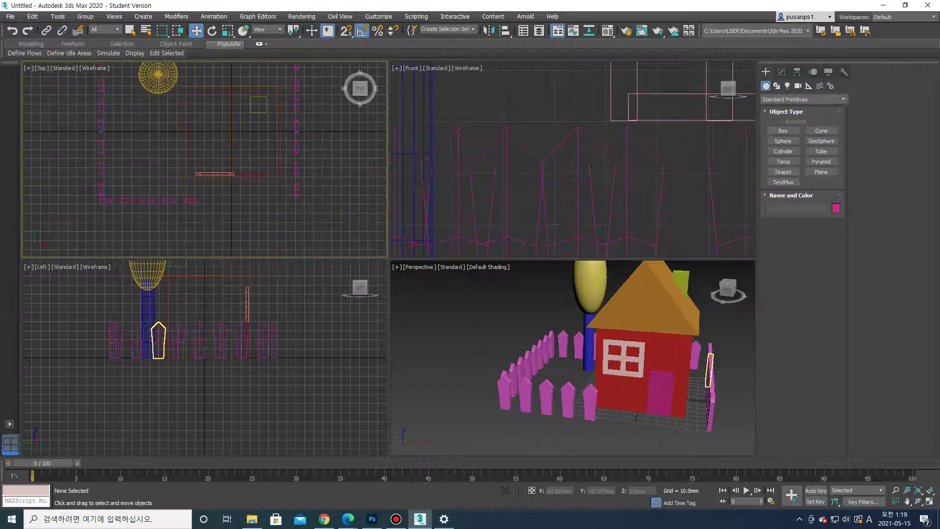
mouse_move(143, 191)
mouse_down()
mouse_move(272, 200)
mouse_move(208, 200)
mouse_up()
key(ctrl+v)
Delete the one surplus picket from the fence.
click(472, 300)
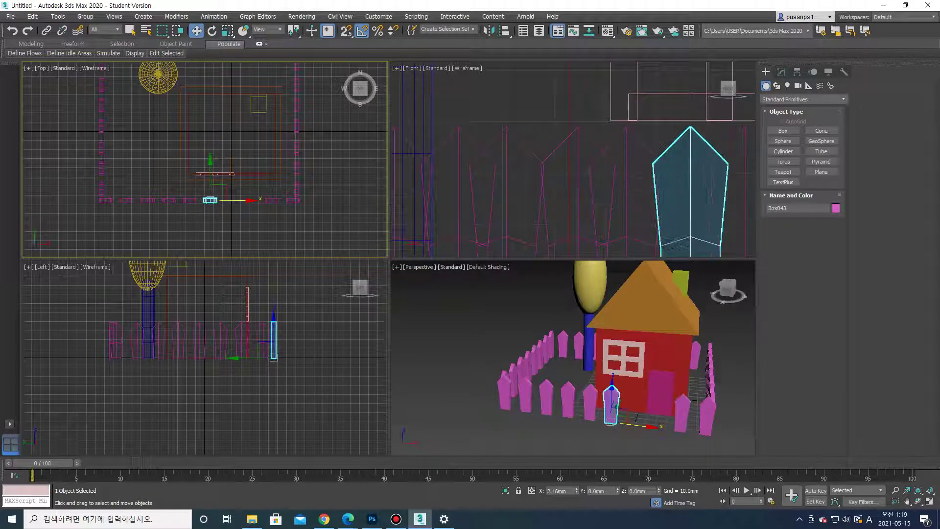
key(Delete)
scroll(573, 358, down, 3)
scroll(573, 357, up, 3)
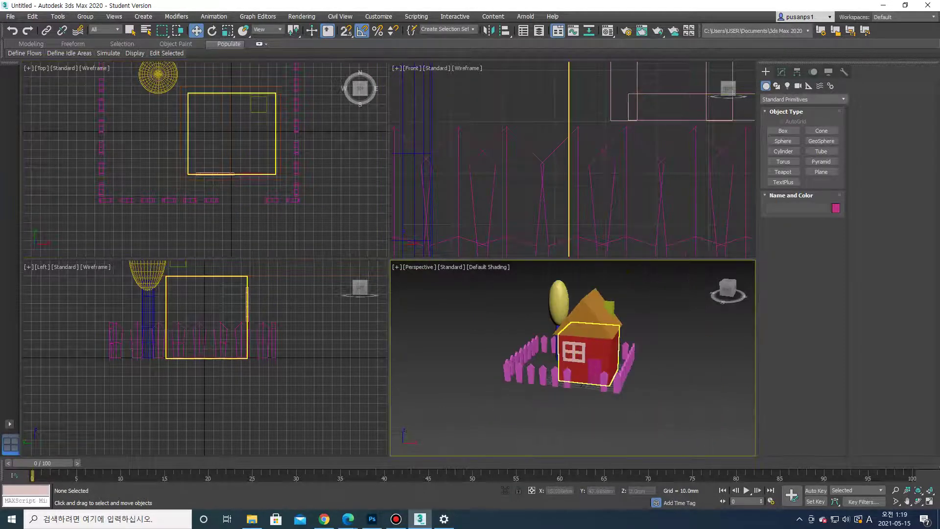
key(alt+w)
Orbit and zoom the maximized Perspective view to frame the house, tree and pink fence.
alt+middle_drag(490, 357, 543, 358)
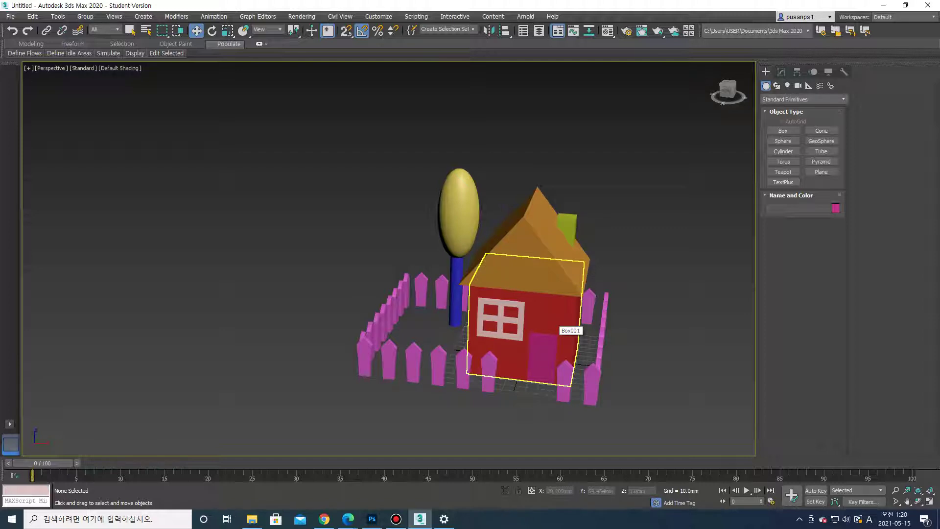
mouse_move(559, 327)
alt+middle_down()
mouse_move(495, 390)
mouse_move(448, 308)
mouse_move(420, 323)
alt+middle_up()
scroll(447, 309, up, 3)
scroll(448, 309, up, 3)
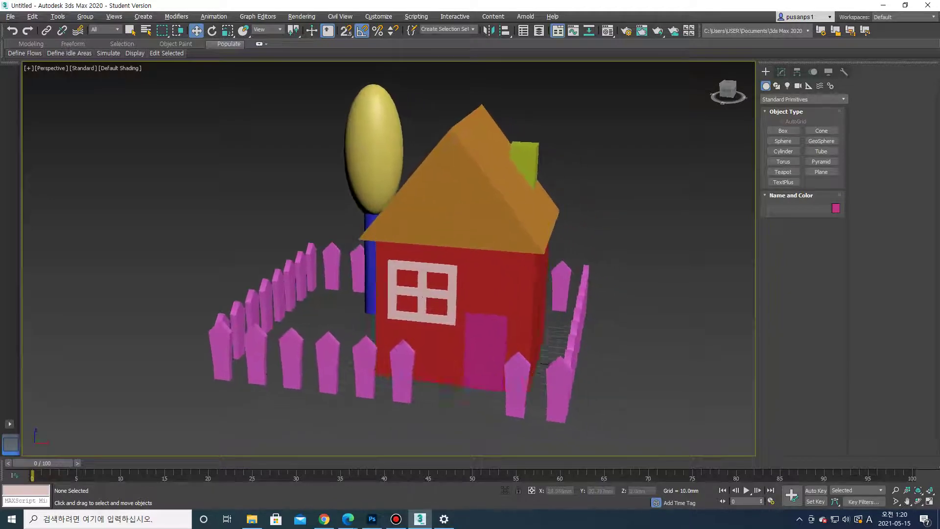